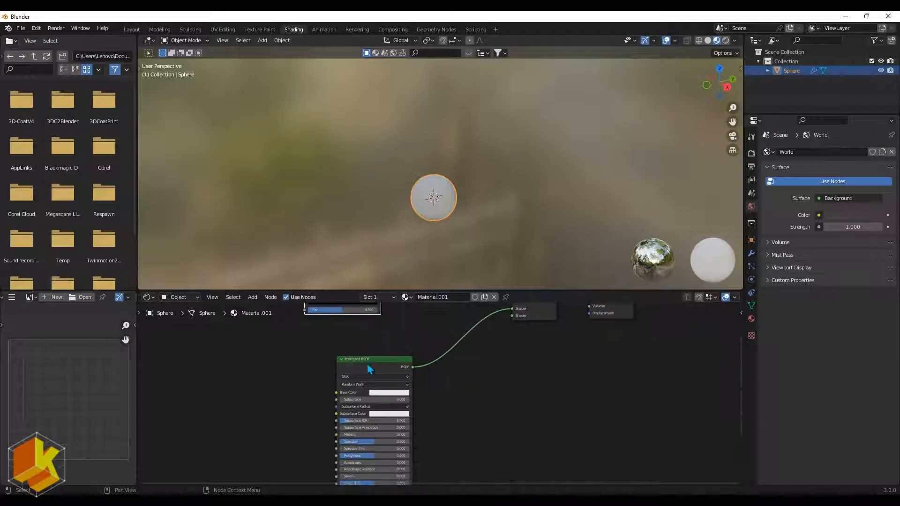
Step: Shift the Principled BSDF node aside and add a Transparent BSDF node between it and the Mix Shader
{"action": "left_click_drag", "start_coordinate": [367, 364], "coordinate": [328, 368]}
{"action": "middle_click_drag", "start_coordinate": [476, 381], "coordinate": [537, 397]}
{"action": "key", "text": "shift+a"}
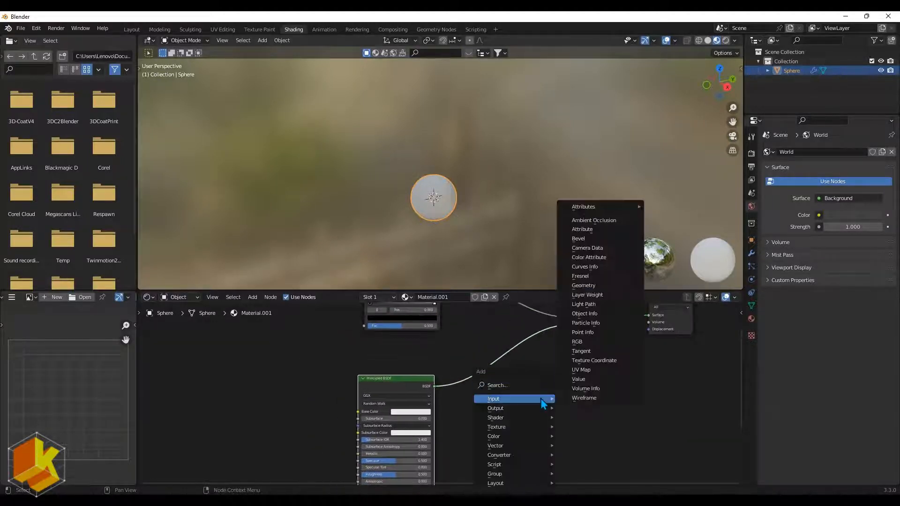
{"action": "left_click", "coordinate": [514, 383]}
{"action": "type", "text": "tran"}
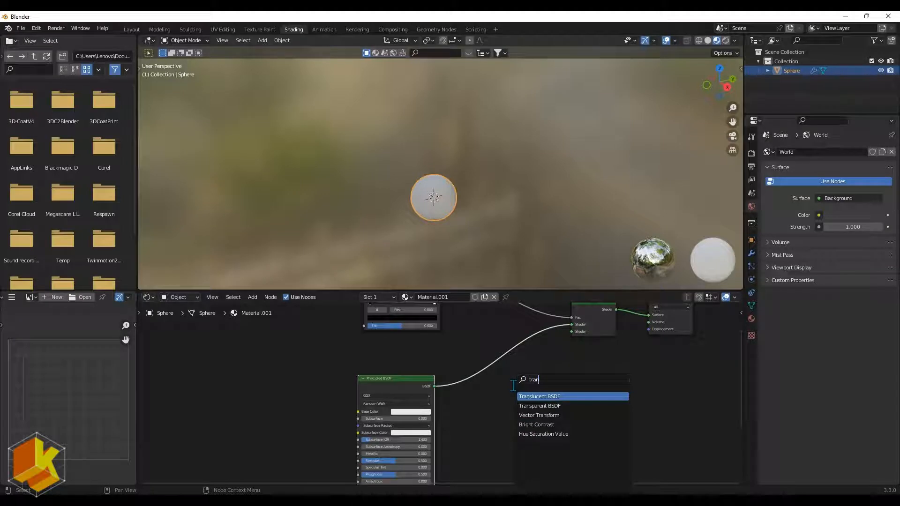
{"action": "left_click", "coordinate": [540, 407]}
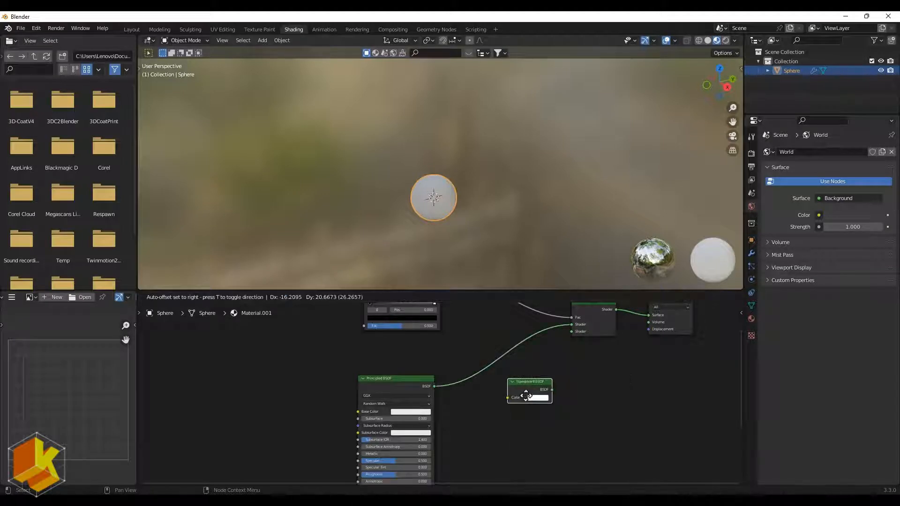
{"action": "left_click", "coordinate": [540, 383]}
Step: Connect the Transparent BSDF to the Mix Shader's second Shader input, keeping the Principled BSDF on the first
{"action": "scroll", "coordinate": [544, 384], "scroll_direction": "up", "scroll_amount": 2}
{"action": "left_click_drag", "start_coordinate": [545, 381], "coordinate": [583, 310]}
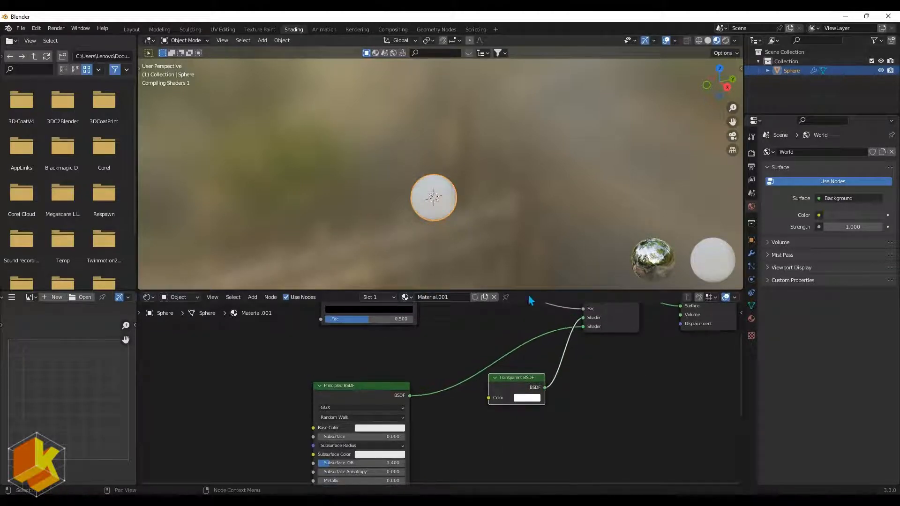
{"action": "middle_click_drag", "start_coordinate": [592, 334], "coordinate": [598, 371]}
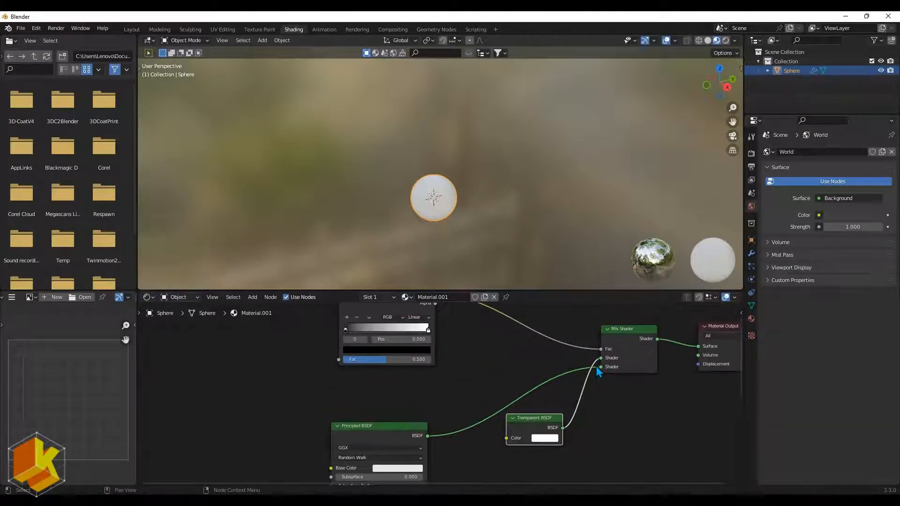
{"action": "left_click_drag", "start_coordinate": [602, 358], "coordinate": [593, 367]}
Step: Move the ColorRamp node away from the shaders and attach a Texture Coordinate, Mapping and Image Texture setup to it
{"action": "scroll", "coordinate": [397, 379], "scroll_direction": "down", "scroll_amount": 2}
{"action": "middle_click_drag", "start_coordinate": [394, 379], "coordinate": [616, 347]}
{"action": "scroll", "coordinate": [534, 381], "scroll_direction": "down", "scroll_amount": 3}
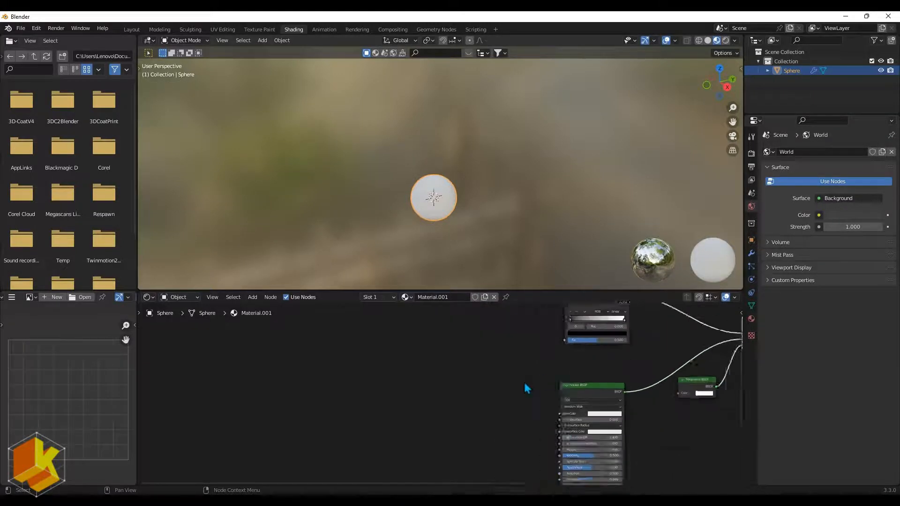
{"action": "middle_click_drag", "start_coordinate": [524, 383], "coordinate": [567, 425]}
{"action": "left_click_drag", "start_coordinate": [612, 357], "coordinate": [478, 345]}
{"action": "middle_click_drag", "start_coordinate": [478, 346], "coordinate": [516, 349]}
{"action": "scroll", "coordinate": [612, 386], "scroll_direction": "up", "scroll_amount": 1}
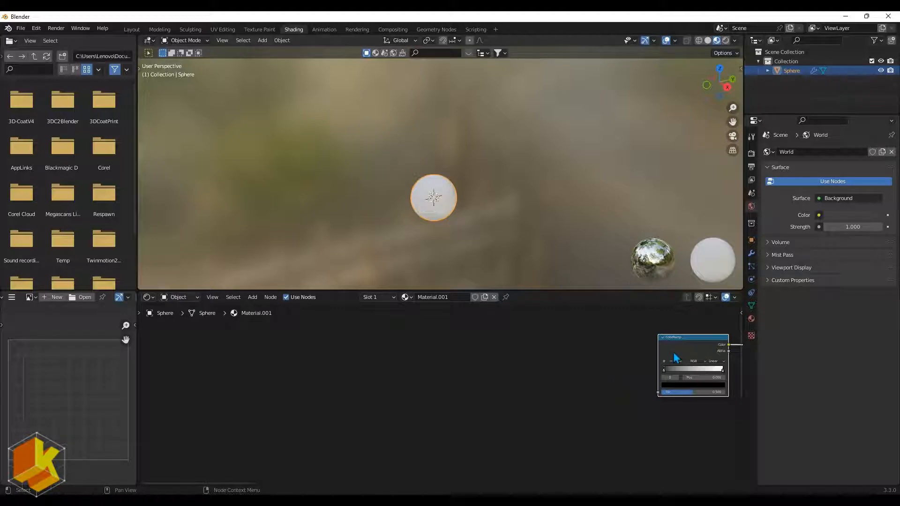
{"action": "key", "text": "ctrl+t"}
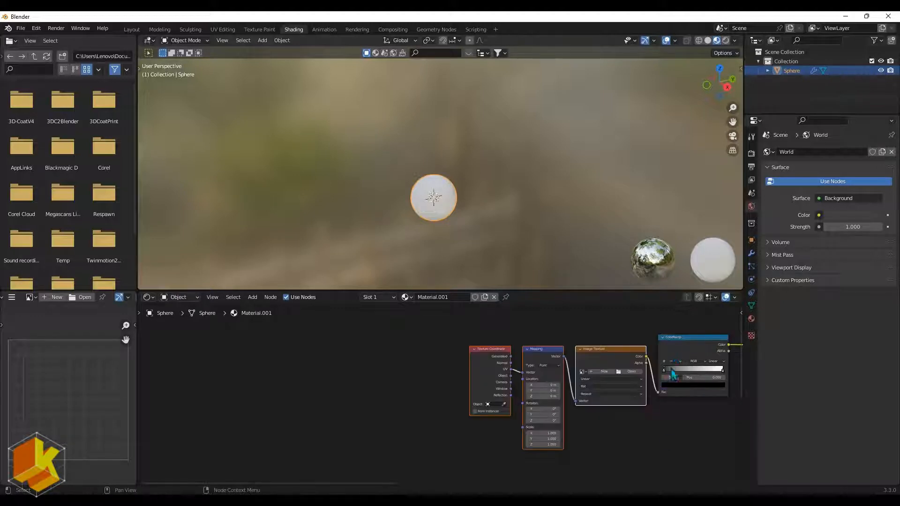
Step: Delete the Image Texture node and link the Mapping node's Vector output directly to the ColorRamp's Fac input
{"action": "scroll", "coordinate": [549, 412], "scroll_direction": "up", "scroll_amount": 2}
{"action": "left_click", "coordinate": [529, 322]}
{"action": "key", "text": "x"}
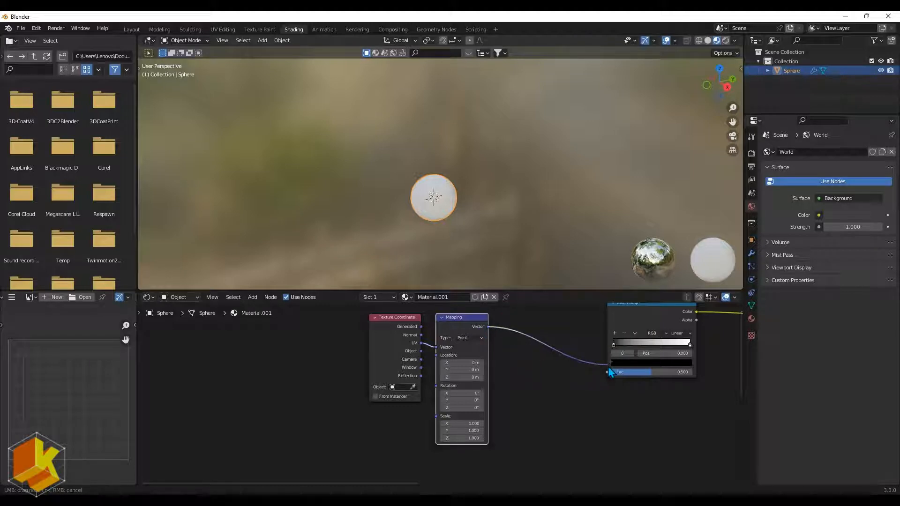
{"action": "left_click_drag", "start_coordinate": [611, 373], "coordinate": [609, 372]}
Step: Feed the Mapping node from the Texture Coordinate's Object output and move both nodes farther from the ColorRamp
{"action": "scroll", "coordinate": [398, 344], "scroll_direction": "up", "scroll_amount": 1}
{"action": "left_click_drag", "start_coordinate": [424, 352], "coordinate": [448, 351]}
{"action": "scroll", "coordinate": [468, 354], "scroll_direction": "down", "scroll_amount": 3}
{"action": "left_click_drag", "start_coordinate": [345, 321], "coordinate": [492, 390]}
{"action": "left_click_drag", "start_coordinate": [461, 323], "coordinate": [344, 340]}
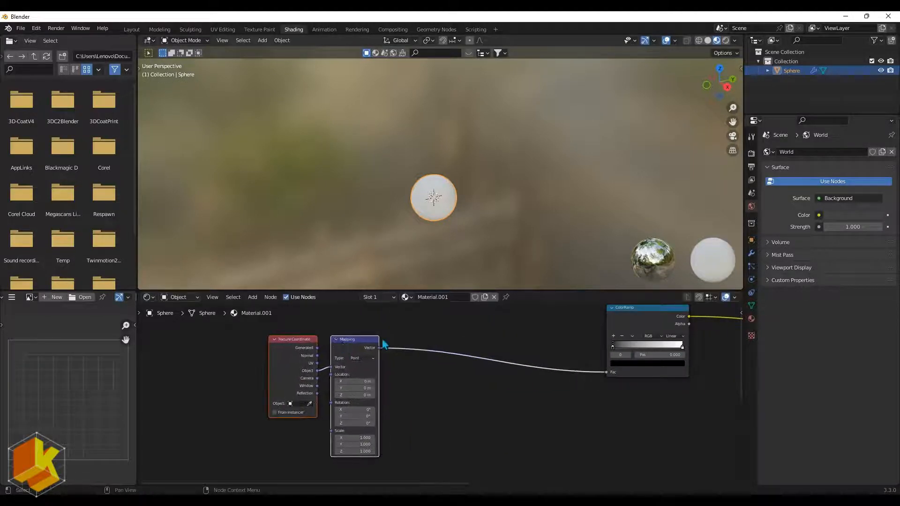
Step: Insert a Gradient Texture node between the Mapping and ColorRamp nodes and set its type to Spherical
{"action": "left_click", "coordinate": [383, 345]}
{"action": "key", "text": "shift+a"}
{"action": "left_click", "coordinate": [504, 319]}
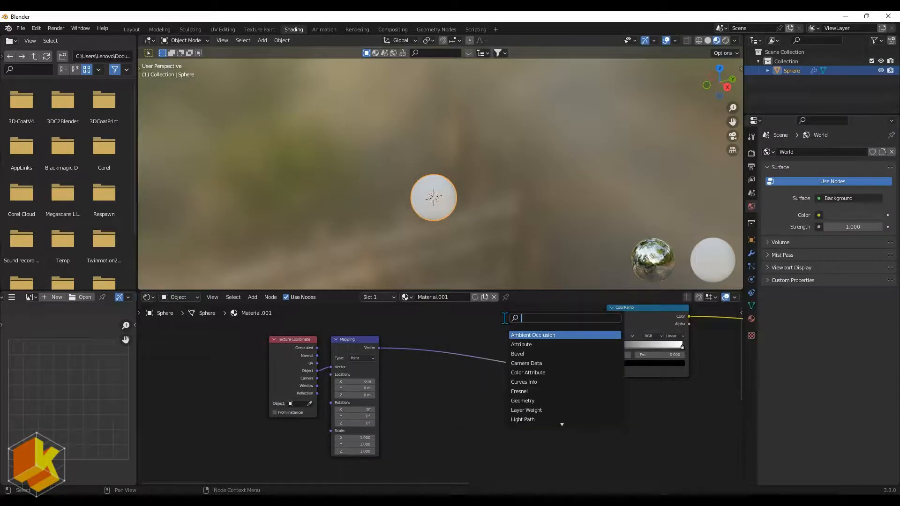
{"action": "type", "text": "grad"}
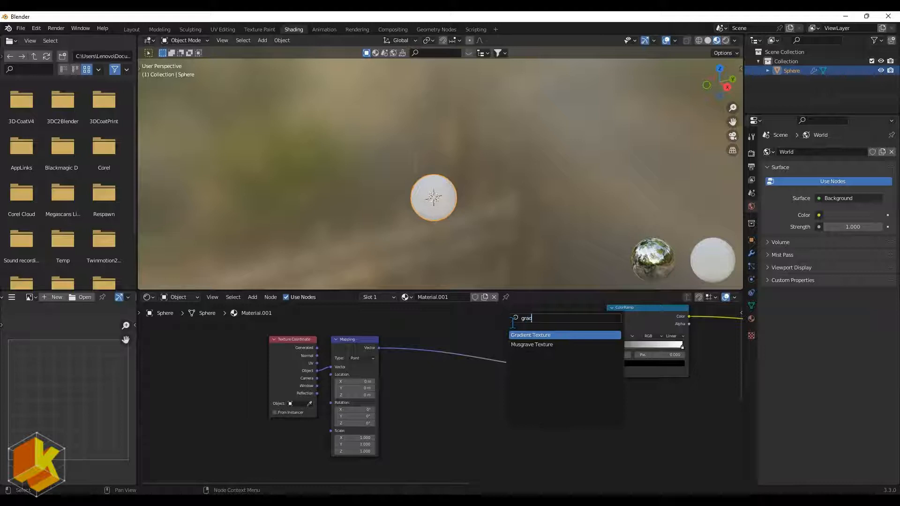
{"action": "key", "text": "Return"}
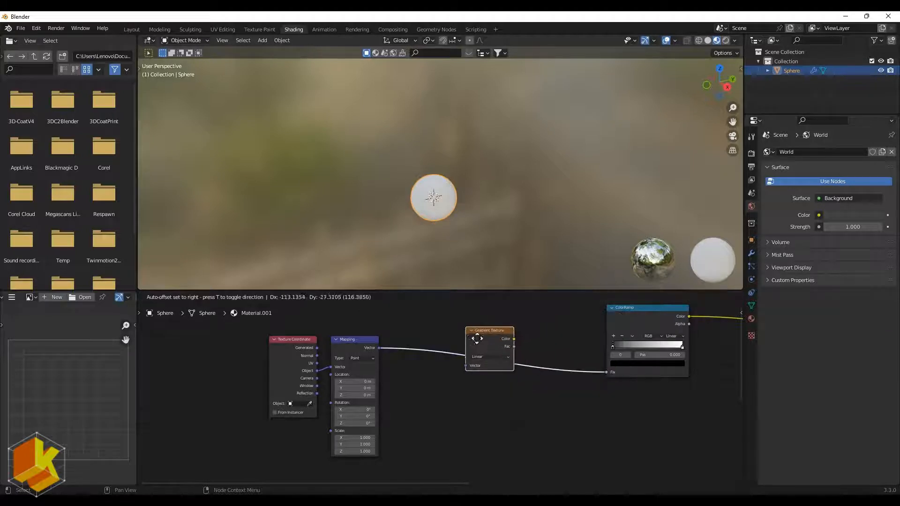
{"action": "left_click", "coordinate": [474, 357]}
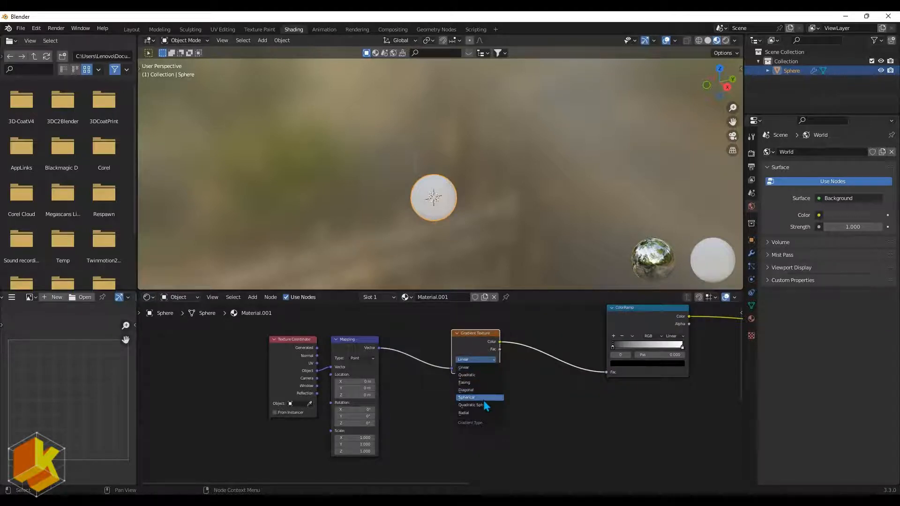
{"action": "left_click", "coordinate": [483, 398]}
Step: In front view, add a Plain Axes empty and move it along X to the side of the sphere
{"action": "key", "text": "KP_1"}
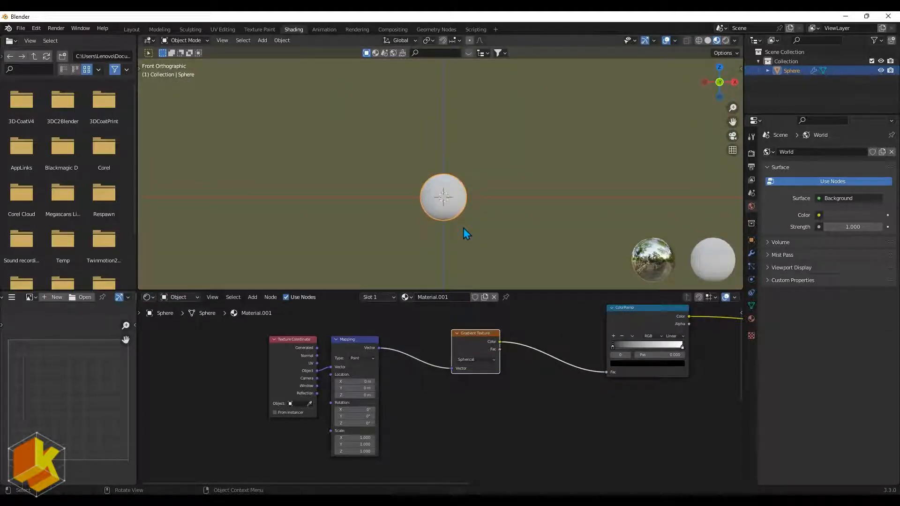
{"action": "left_click", "coordinate": [263, 41]}
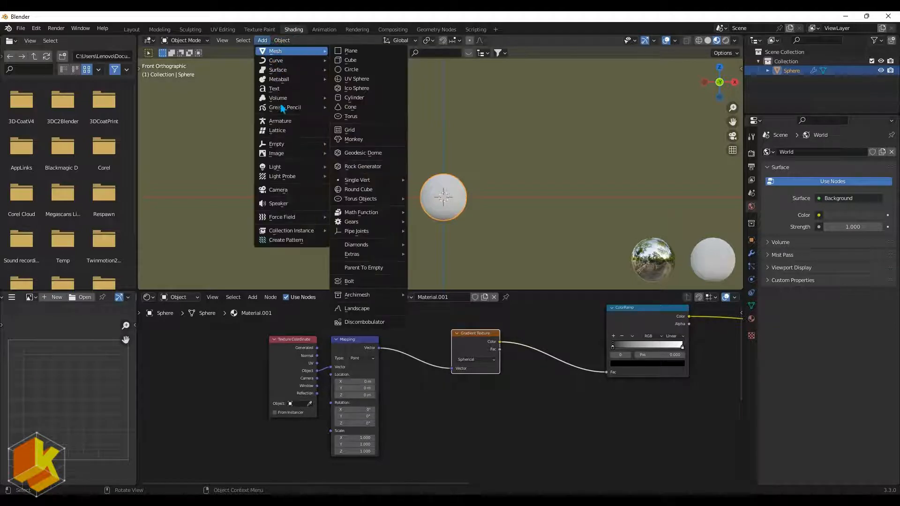
{"action": "mouse_move", "coordinate": [300, 143]}
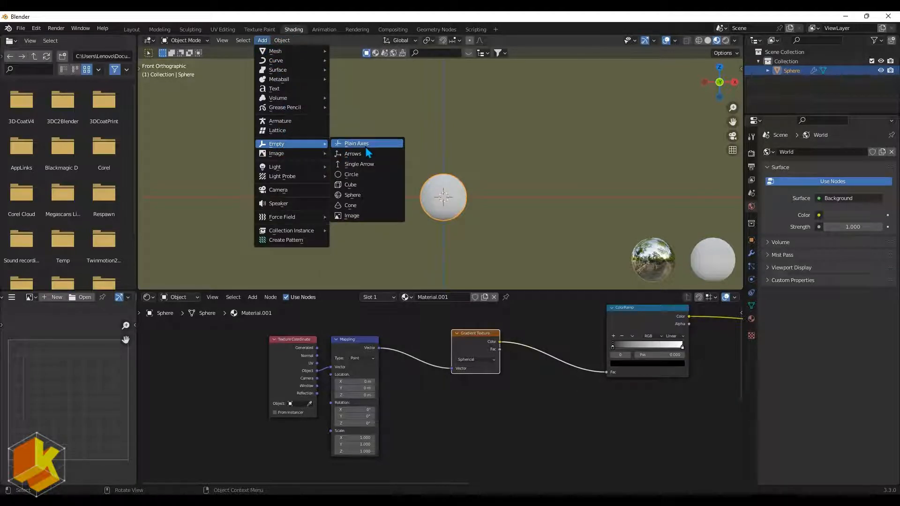
{"action": "left_click", "coordinate": [356, 144]}
{"action": "key", "text": "t"}
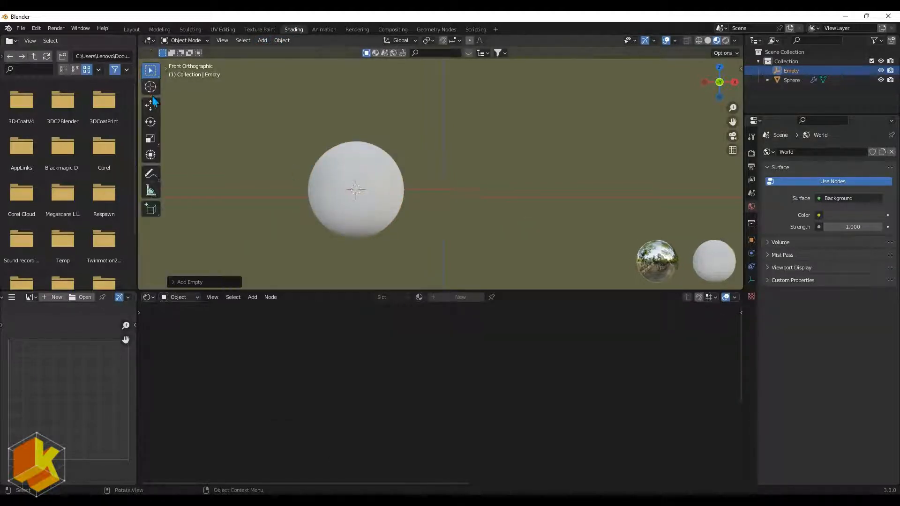
{"action": "left_click", "coordinate": [152, 103]}
{"action": "left_click_drag", "start_coordinate": [393, 194], "coordinate": [550, 193]}
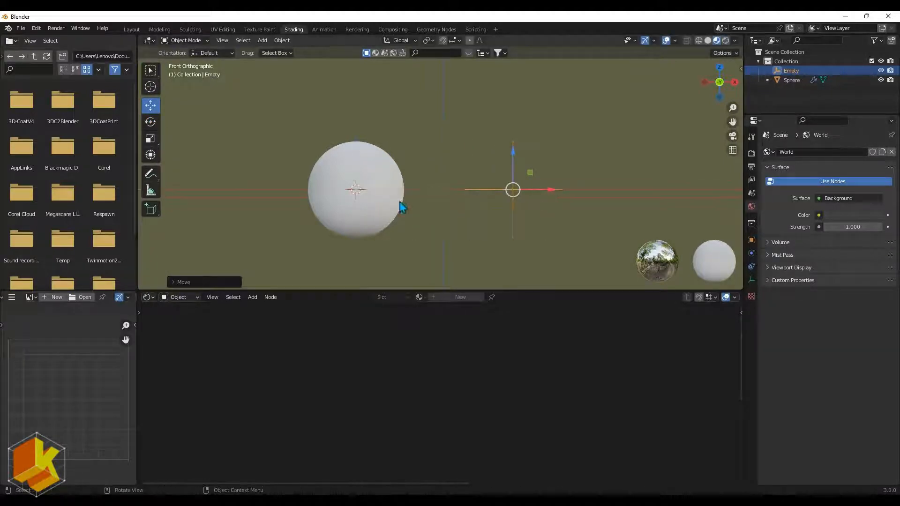
Step: On the sphere's material, move the ColorRamp's white stop to 0.441 and pick the empty as the Texture Coordinate object
{"action": "left_click", "coordinate": [394, 207]}
{"action": "middle_click_drag", "start_coordinate": [451, 388], "coordinate": [497, 358]}
{"action": "scroll", "coordinate": [538, 368], "scroll_direction": "up", "scroll_amount": 3}
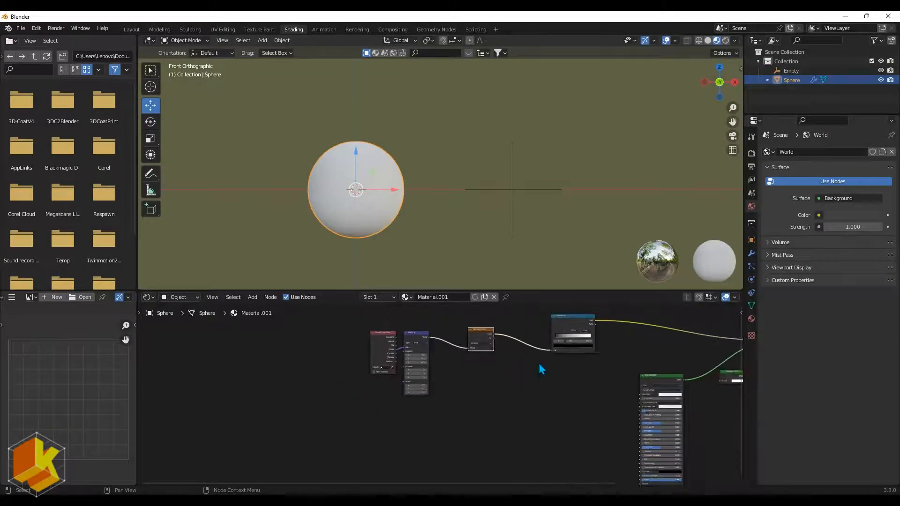
{"action": "left_click_drag", "start_coordinate": [542, 341], "coordinate": [603, 342]}
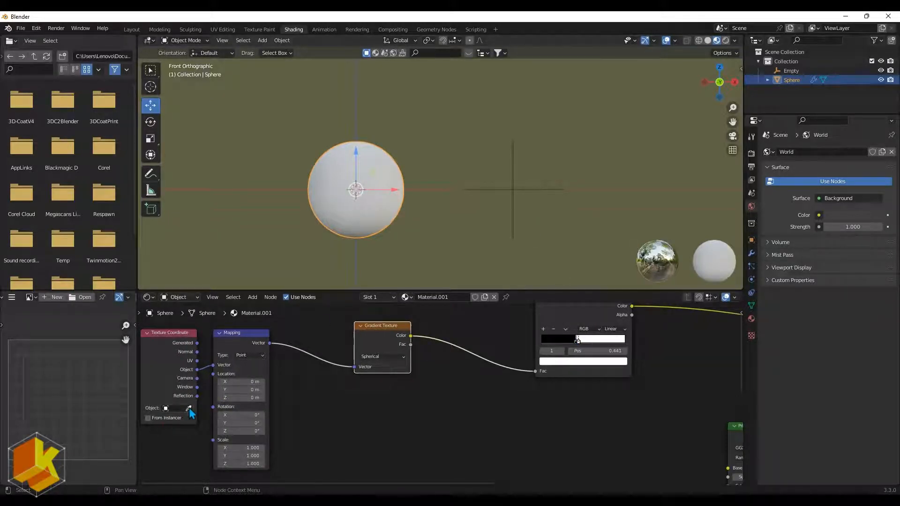
{"action": "left_click", "coordinate": [538, 184]}
Step: Reselect the sphere and set the ColorRamp's white stop to 0.609 and its black stop to 0.527
{"action": "left_click", "coordinate": [515, 191]}
{"action": "left_click_drag", "start_coordinate": [514, 190], "coordinate": [549, 203]}
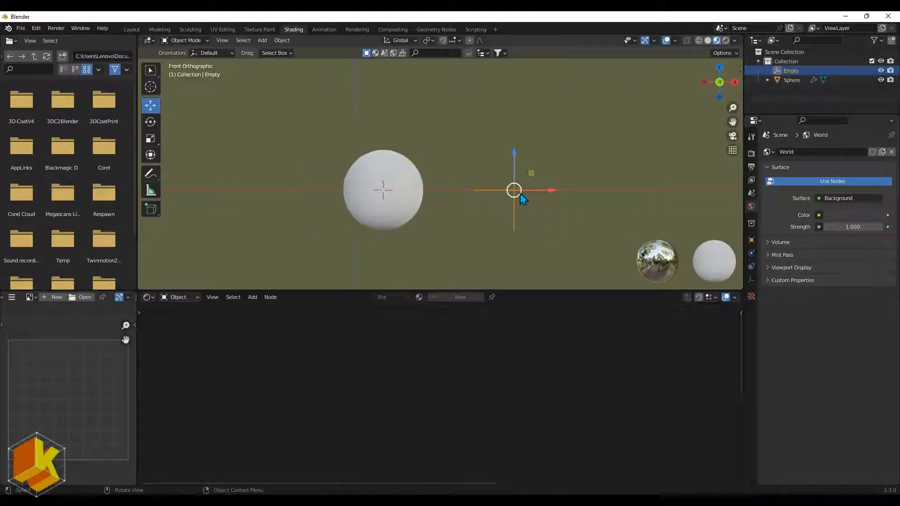
{"action": "left_click", "coordinate": [311, 201]}
{"action": "scroll", "coordinate": [478, 368], "scroll_direction": "up", "scroll_amount": 3}
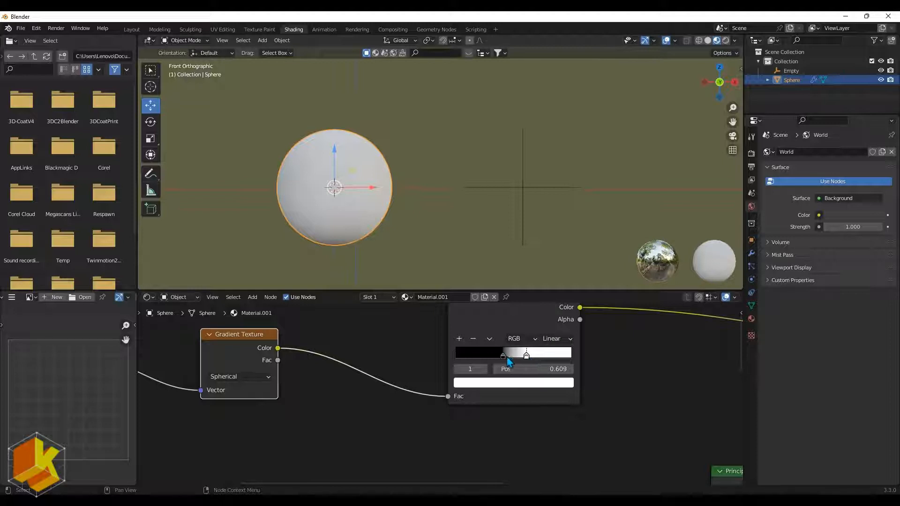
{"action": "left_click_drag", "start_coordinate": [507, 357], "coordinate": [512, 362]}
Step: Enlarge the empty to about twice its size and move it along X onto the sphere's edge
{"action": "left_click", "coordinate": [520, 209]}
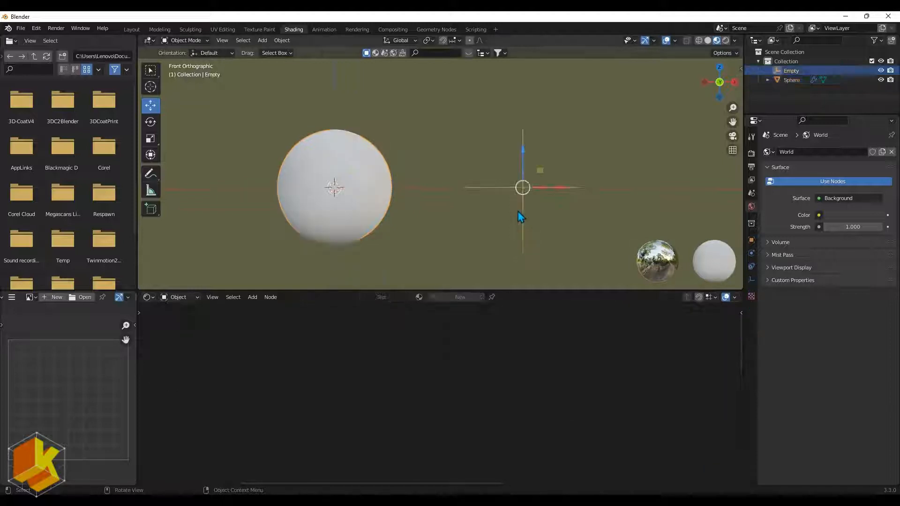
{"action": "left_click_drag", "start_coordinate": [524, 179], "coordinate": [479, 194]}
{"action": "right_click", "coordinate": [478, 193]}
{"action": "middle_click_drag", "start_coordinate": [517, 187], "coordinate": [480, 213]}
{"action": "left_click_drag", "start_coordinate": [480, 212], "coordinate": [443, 226]}
{"action": "left_click_drag", "start_coordinate": [439, 261], "coordinate": [425, 164]}
{"action": "key", "text": "KP_1"}
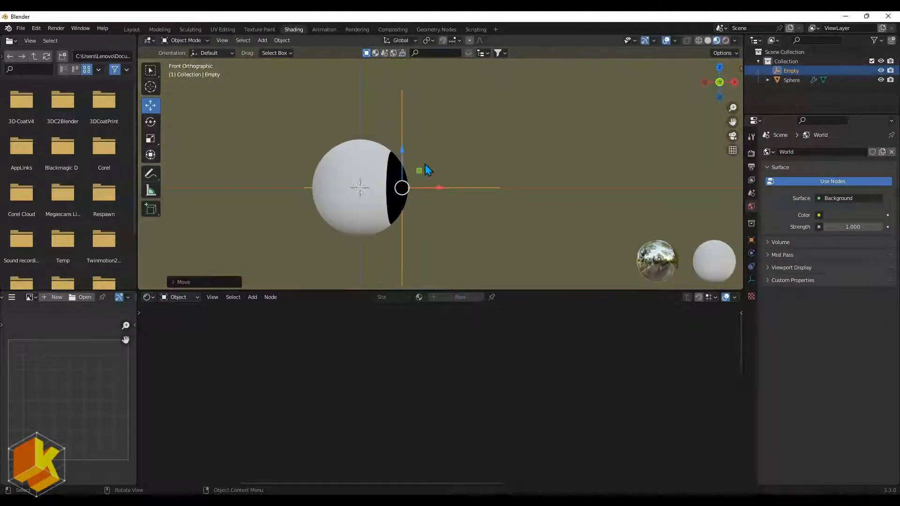
Step: Set both the Blend Mode and the Shadow Mode of the sphere's material to Alpha Hashed
{"action": "left_click", "coordinate": [381, 205]}
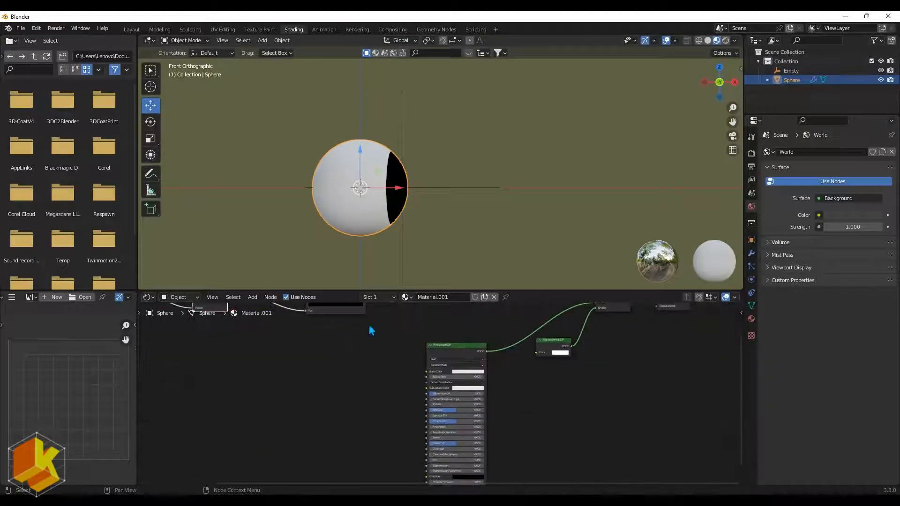
{"action": "left_click", "coordinate": [752, 319]}
{"action": "scroll", "coordinate": [830, 329], "scroll_direction": "down", "scroll_amount": 3}
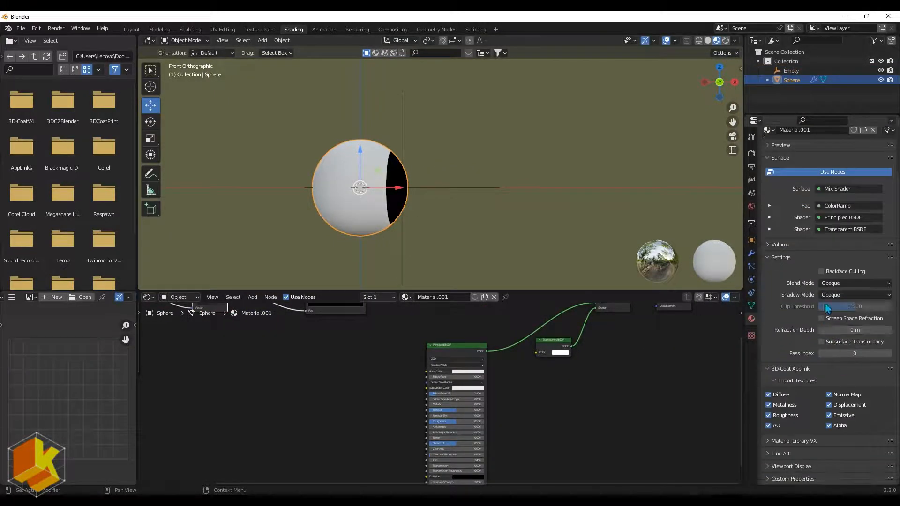
{"action": "left_click", "coordinate": [844, 284]}
{"action": "left_click", "coordinate": [839, 315]}
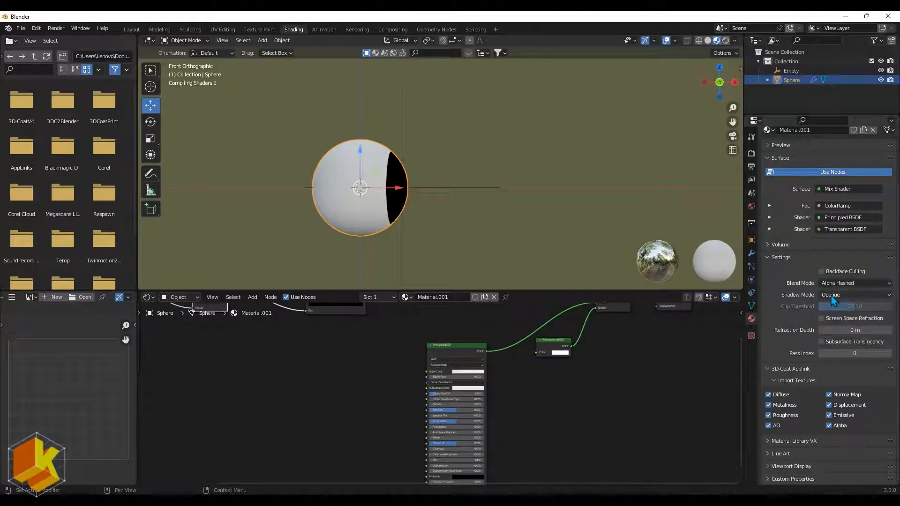
{"action": "left_click", "coordinate": [842, 295]}
{"action": "left_click", "coordinate": [843, 339]}
Step: Sharpen the transparency edge by moving the ColorRamp's white stop to 0.532, right beside the black stop
{"action": "scroll", "coordinate": [328, 206], "scroll_direction": "up", "scroll_amount": 3}
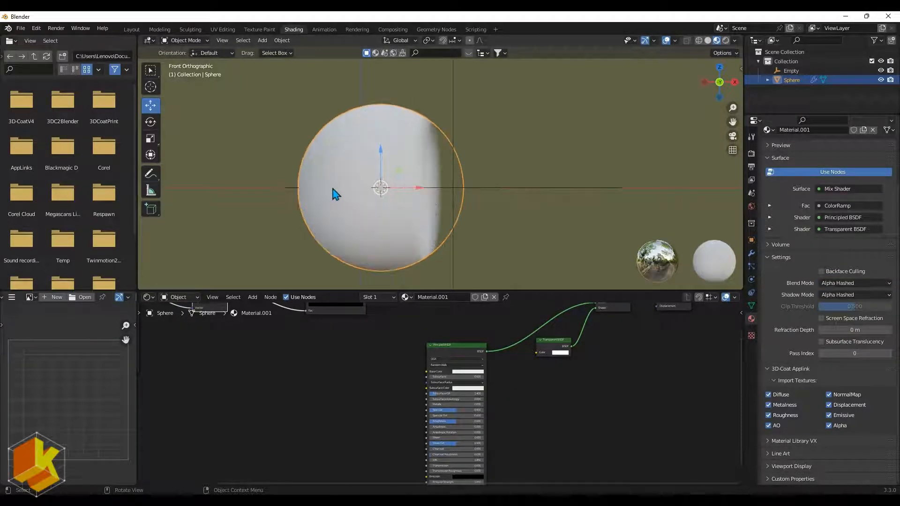
{"action": "scroll", "coordinate": [342, 373], "scroll_direction": "down", "scroll_amount": 2}
{"action": "middle_click_drag", "start_coordinate": [342, 374], "coordinate": [568, 334]}
{"action": "scroll", "coordinate": [569, 335], "scroll_direction": "up", "scroll_amount": 5}
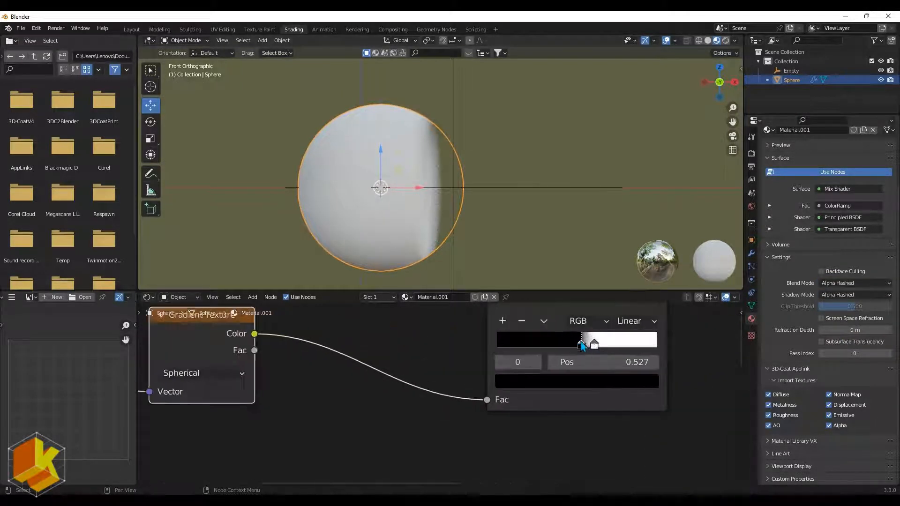
{"action": "left_click_drag", "start_coordinate": [590, 344], "coordinate": [586, 350]}
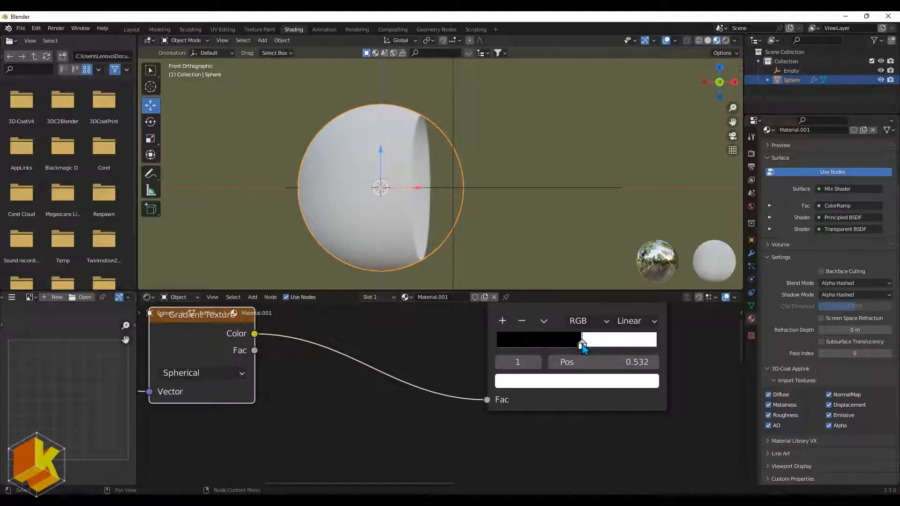
Step: Reposition the Gradient Texture node lower and duplicate the ColorRamp, placing the copy below the original
{"action": "scroll", "coordinate": [569, 347], "scroll_direction": "down", "scroll_amount": 6}
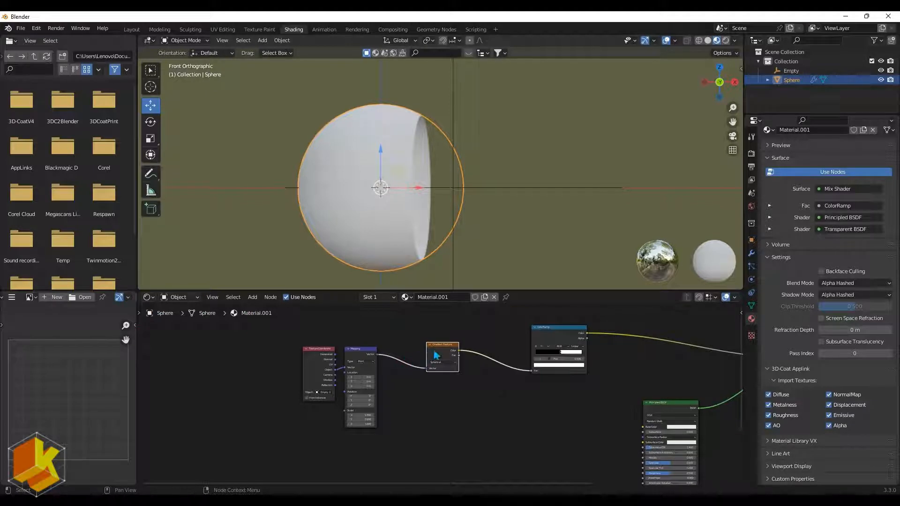
{"action": "left_click_drag", "start_coordinate": [538, 337], "coordinate": [524, 378]}
{"action": "middle_click_drag", "start_coordinate": [524, 379], "coordinate": [511, 305]}
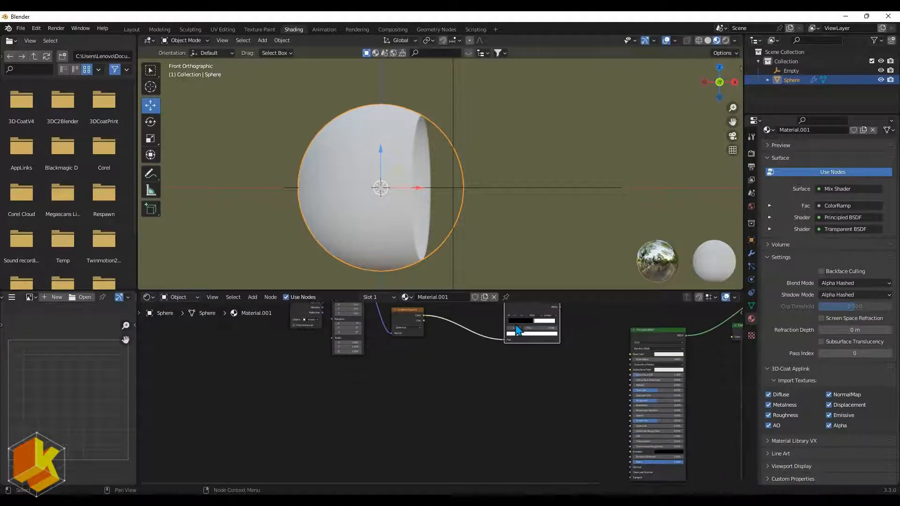
{"action": "key", "text": "shift+d"}
{"action": "left_click", "coordinate": [522, 438]}
Step: Move the Gradient Texture node down between the two ColorRamps and link its Color output to the copy's Fac input
{"action": "middle_click_drag", "start_coordinate": [540, 434], "coordinate": [501, 419]}
{"action": "scroll", "coordinate": [544, 393], "scroll_direction": "down", "scroll_amount": 2}
{"action": "scroll", "coordinate": [424, 369], "scroll_direction": "down", "scroll_amount": 1}
{"action": "left_click_drag", "start_coordinate": [413, 347], "coordinate": [412, 378]}
{"action": "middle_click_drag", "start_coordinate": [477, 392], "coordinate": [455, 376]}
{"action": "scroll", "coordinate": [389, 355], "scroll_direction": "up", "scroll_amount": 1}
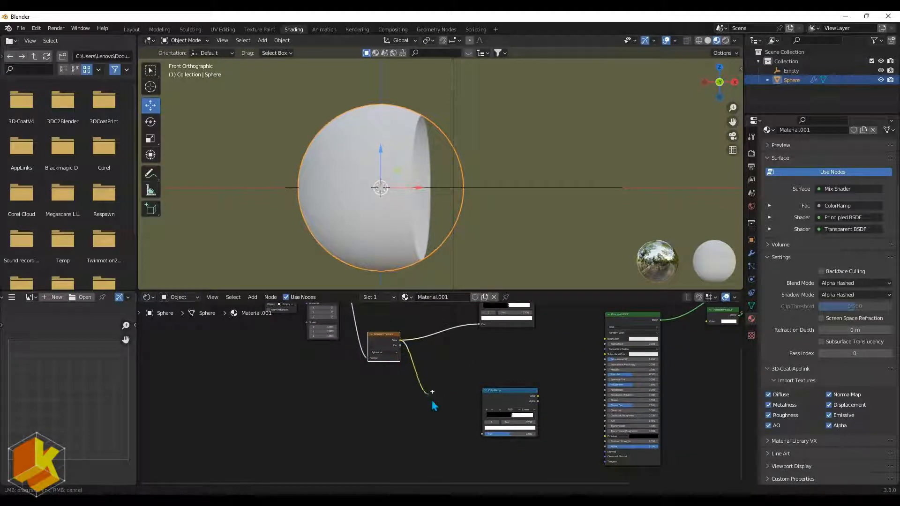
{"action": "left_click_drag", "start_coordinate": [487, 439], "coordinate": [485, 434]}
{"action": "middle_click_drag", "start_coordinate": [486, 435], "coordinate": [582, 389]}
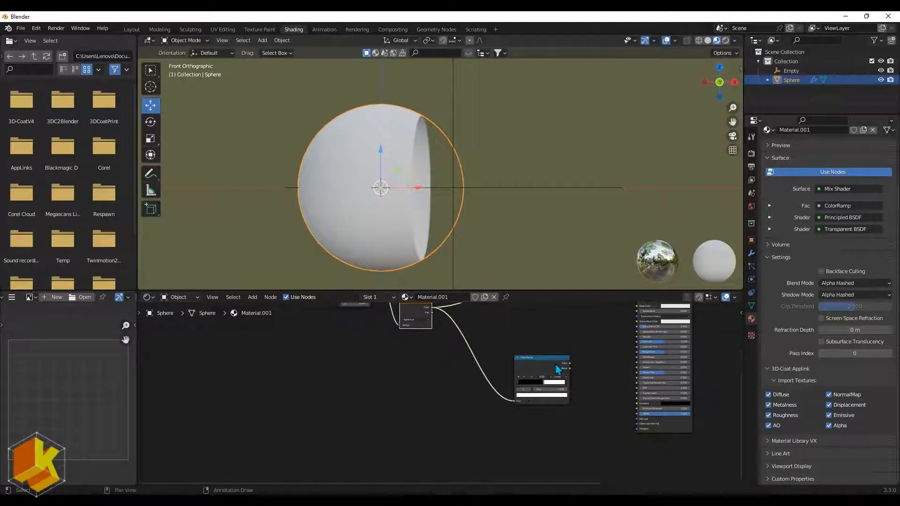
Step: Link the lower ColorRamp's Color output to the Emission input of the Principled BSDF
{"action": "scroll", "coordinate": [569, 401], "scroll_direction": "up", "scroll_amount": 3}
{"action": "left_click_drag", "start_coordinate": [501, 364], "coordinate": [684, 410]}
{"action": "middle_click_drag", "start_coordinate": [473, 388], "coordinate": [494, 388]}
{"action": "scroll", "coordinate": [495, 388], "scroll_direction": "up", "scroll_amount": 2}
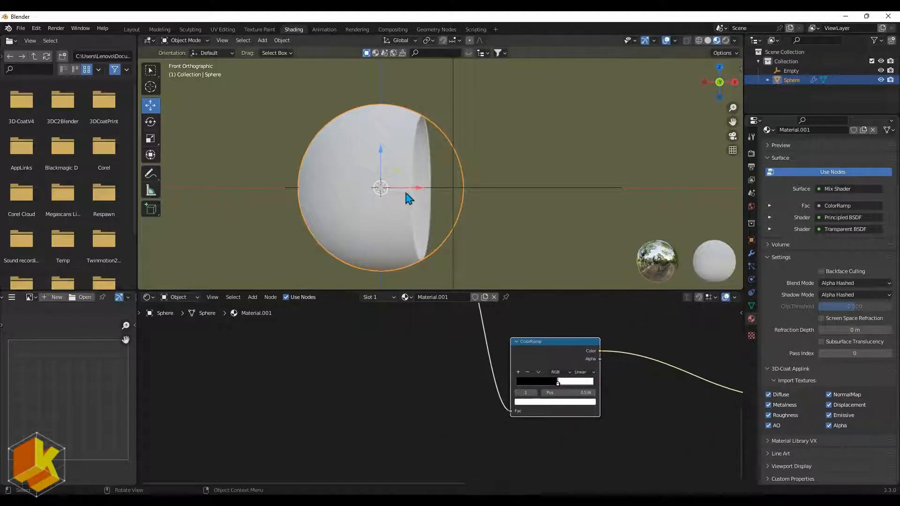
Step: Widen the emissive edge band by moving the lower ColorRamp's white stop to 0.509
{"action": "scroll", "coordinate": [408, 195], "scroll_direction": "up", "scroll_amount": 3}
{"action": "scroll", "coordinate": [591, 392], "scroll_direction": "up", "scroll_amount": 1}
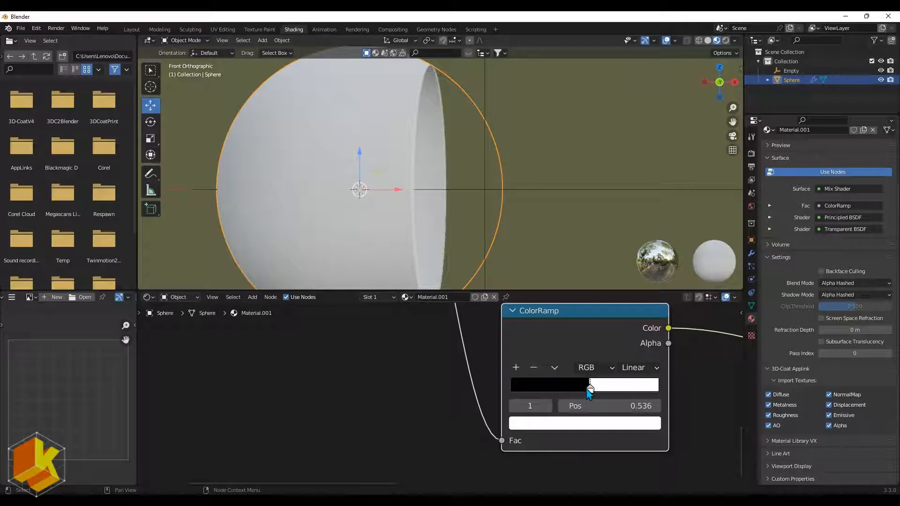
{"action": "left_click_drag", "start_coordinate": [589, 393], "coordinate": [587, 394]}
{"action": "scroll", "coordinate": [453, 380], "scroll_direction": "down", "scroll_amount": 4}
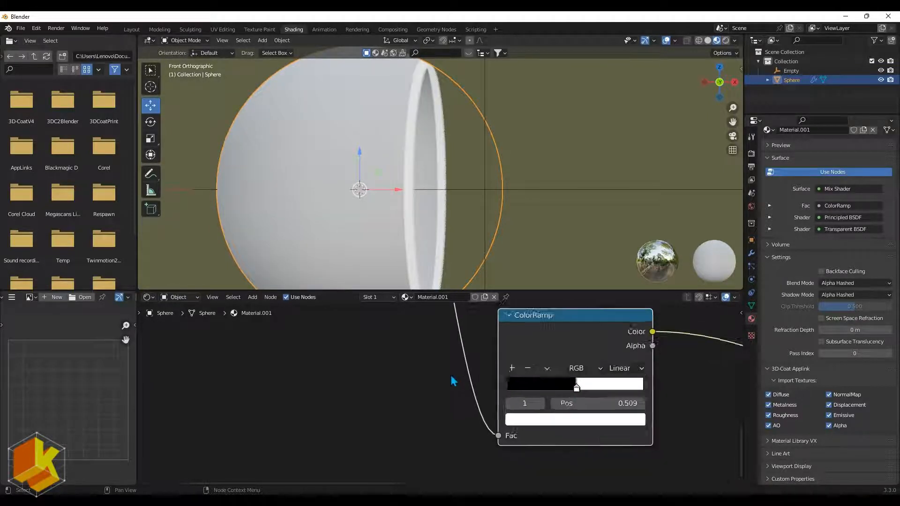
Step: Set the Principled BSDF's Emission Strength to 10
{"action": "middle_click_drag", "start_coordinate": [601, 413], "coordinate": [415, 394]}
{"action": "scroll", "coordinate": [414, 398], "scroll_direction": "down", "scroll_amount": 2}
{"action": "middle_click_drag", "start_coordinate": [474, 388], "coordinate": [511, 396]}
{"action": "scroll", "coordinate": [511, 396], "scroll_direction": "up", "scroll_amount": 3}
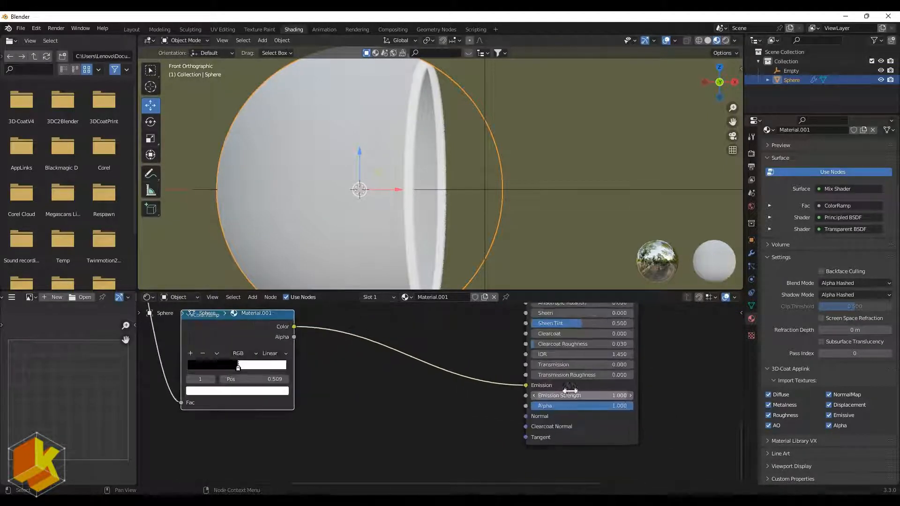
{"action": "double_click", "coordinate": [587, 395]}
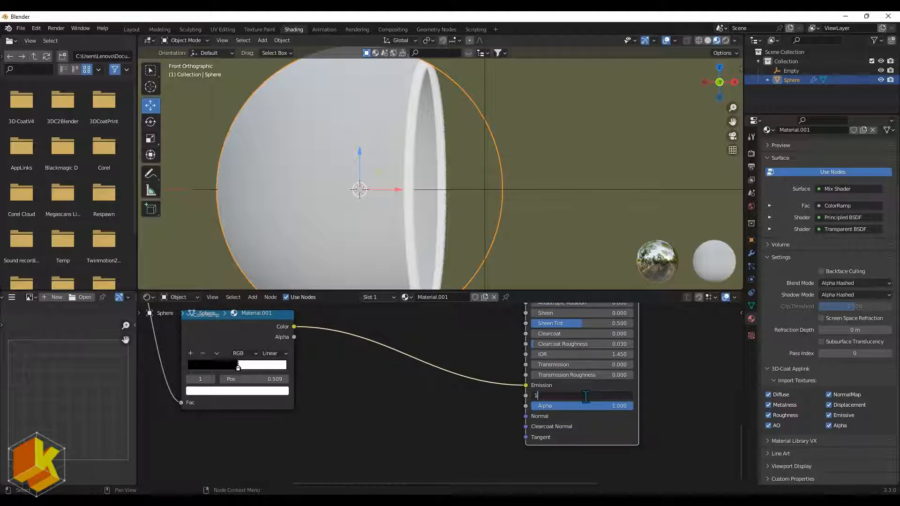
{"action": "type", "text": "10"}
{"action": "key", "text": "Return"}
{"action": "scroll", "coordinate": [593, 368], "scroll_direction": "down", "scroll_amount": 4}
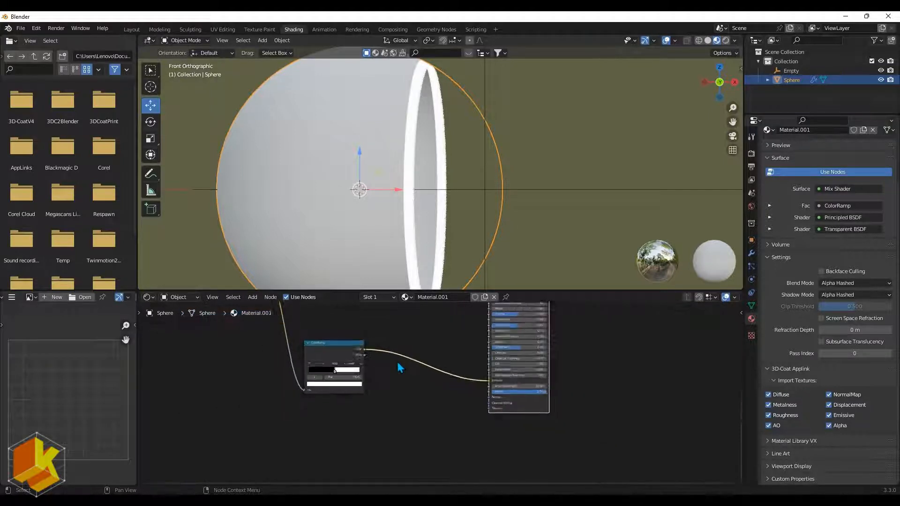
Step: Shift the Texture Coordinate node away from the Mapping node and insert a MixRGB node on the link between them
{"action": "middle_click_drag", "start_coordinate": [397, 360], "coordinate": [649, 418]}
{"action": "middle_click_drag", "start_coordinate": [477, 348], "coordinate": [550, 397]}
{"action": "left_click_drag", "start_coordinate": [525, 355], "coordinate": [450, 389]}
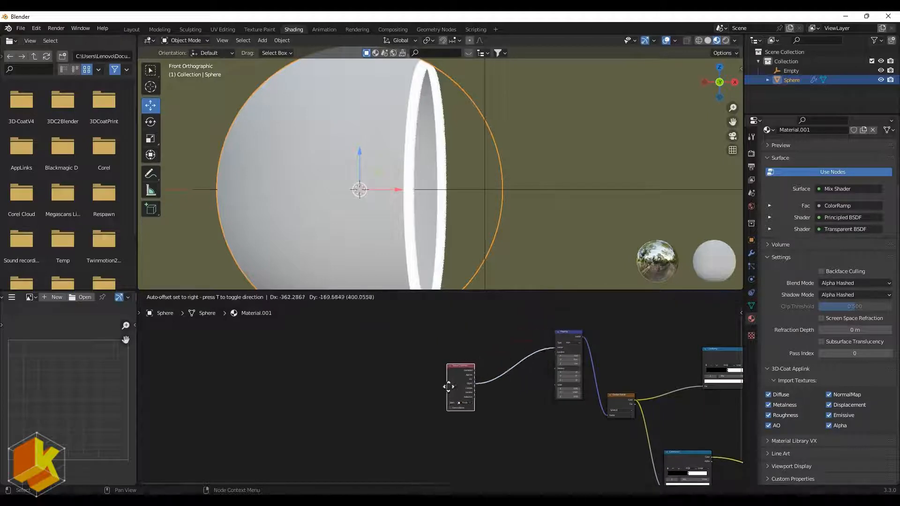
{"action": "scroll", "coordinate": [498, 398], "scroll_direction": "up", "scroll_amount": 4}
{"action": "key", "text": "shift+a"}
{"action": "type", "text": "m"}
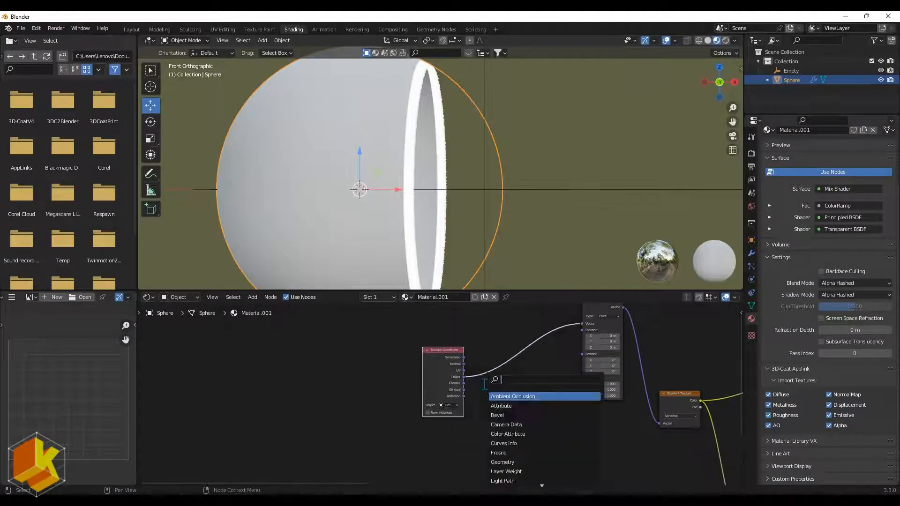
{"action": "type", "text": "ix"}
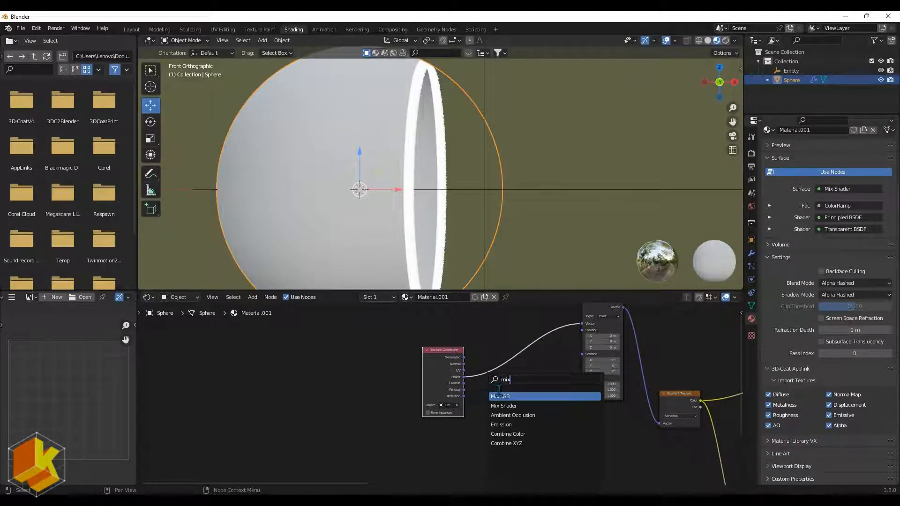
{"action": "left_click", "coordinate": [534, 396]}
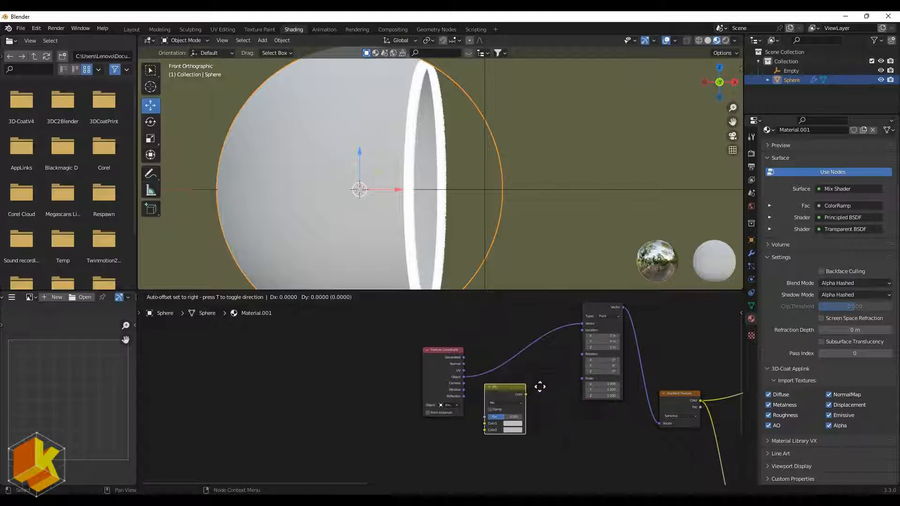
{"action": "left_click", "coordinate": [538, 345]}
{"action": "scroll", "coordinate": [414, 401], "scroll_direction": "up", "scroll_amount": 1}
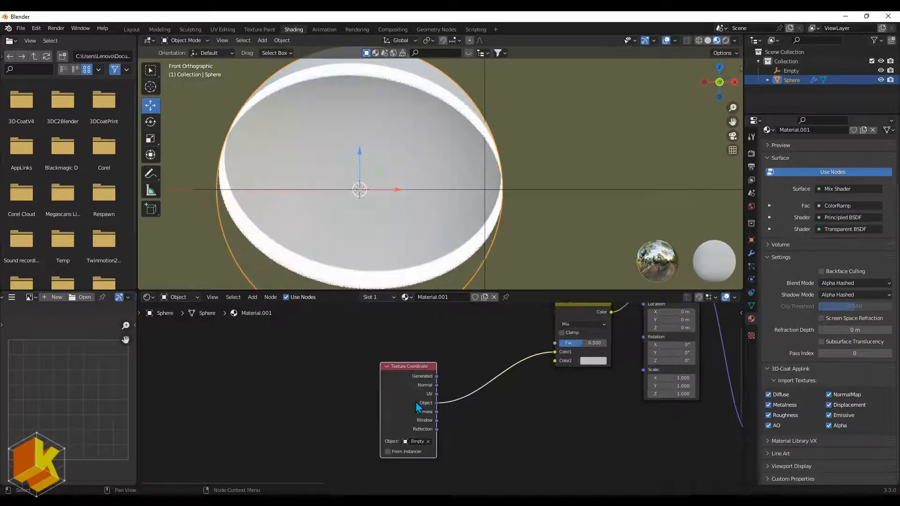
Step: Add a Noise Texture node below the Texture Coordinate node
{"action": "key", "text": "shift+a"}
{"action": "scroll", "coordinate": [535, 444], "scroll_direction": "up", "scroll_amount": 1}
{"action": "middle_click_drag", "start_coordinate": [534, 444], "coordinate": [434, 402]}
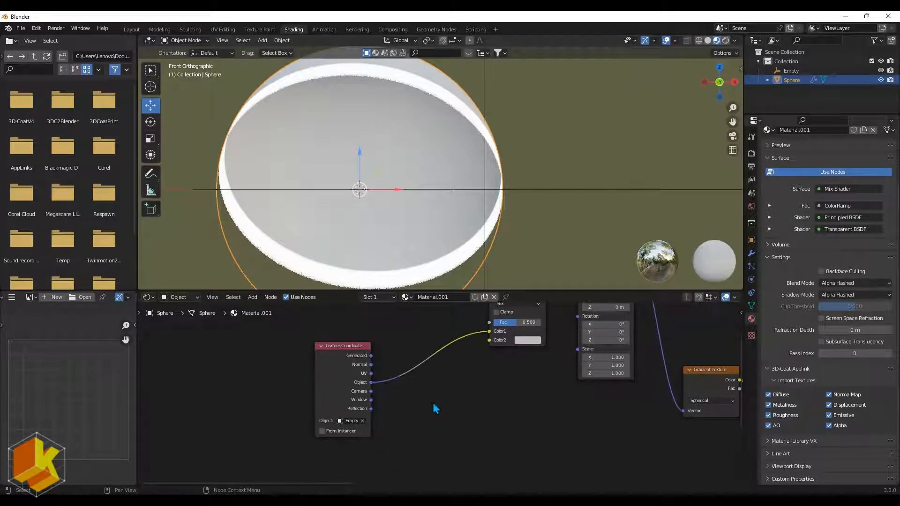
{"action": "key", "text": "a"}
{"action": "key", "text": "shift+a"}
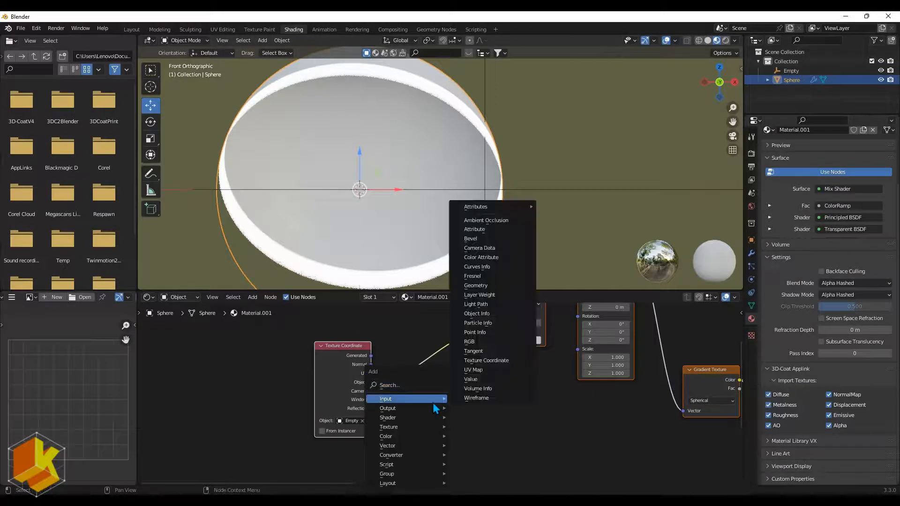
{"action": "left_click", "coordinate": [399, 388]}
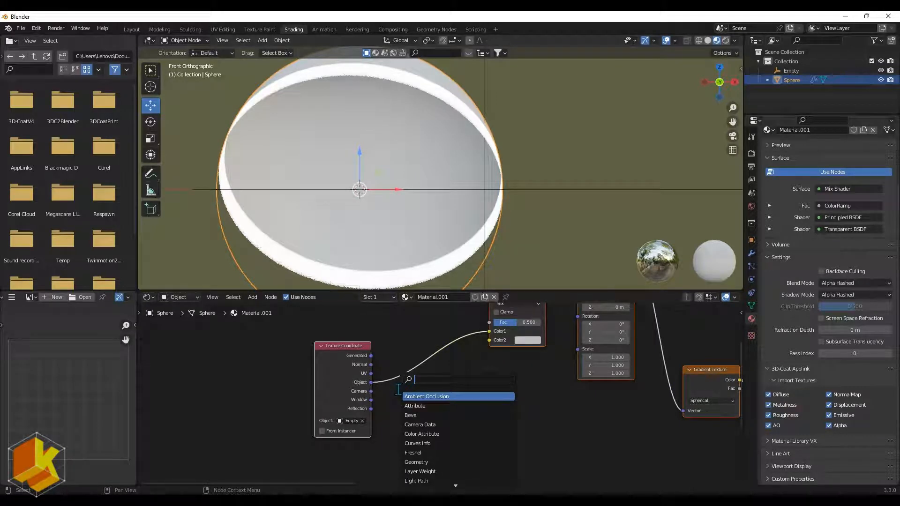
{"action": "type", "text": "NOI"}
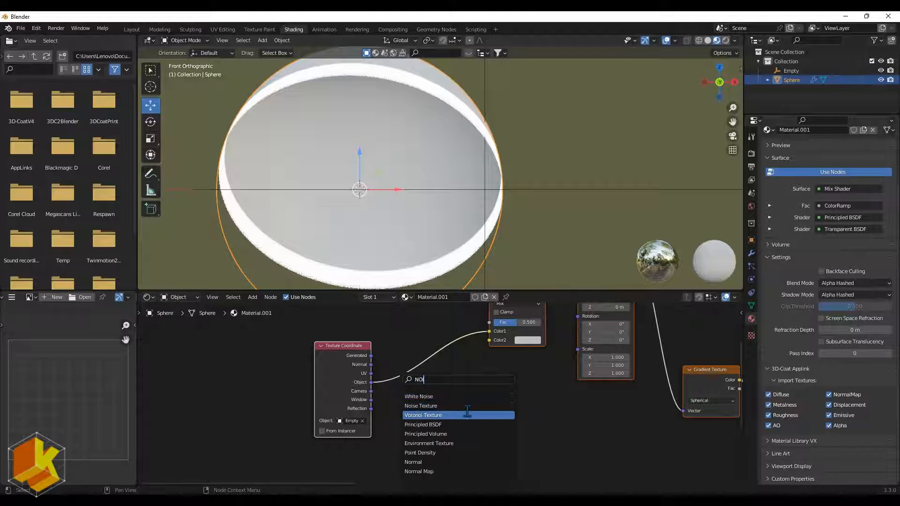
{"action": "left_click", "coordinate": [453, 406]}
{"action": "left_click", "coordinate": [452, 425]}
Step: Link the Noise Texture's Color output to the Mix node's Color2 input and position the Noise Texture below the Texture Coordinate node
{"action": "middle_click_drag", "start_coordinate": [462, 413], "coordinate": [514, 389]}
{"action": "left_click_drag", "start_coordinate": [375, 349], "coordinate": [318, 341]}
{"action": "scroll", "coordinate": [483, 391], "scroll_direction": "down", "scroll_amount": 1}
{"action": "middle_click_drag", "start_coordinate": [484, 392], "coordinate": [494, 410]}
{"action": "left_click_drag", "start_coordinate": [502, 421], "coordinate": [542, 345]}
{"action": "middle_click_drag", "start_coordinate": [542, 345], "coordinate": [532, 372]}
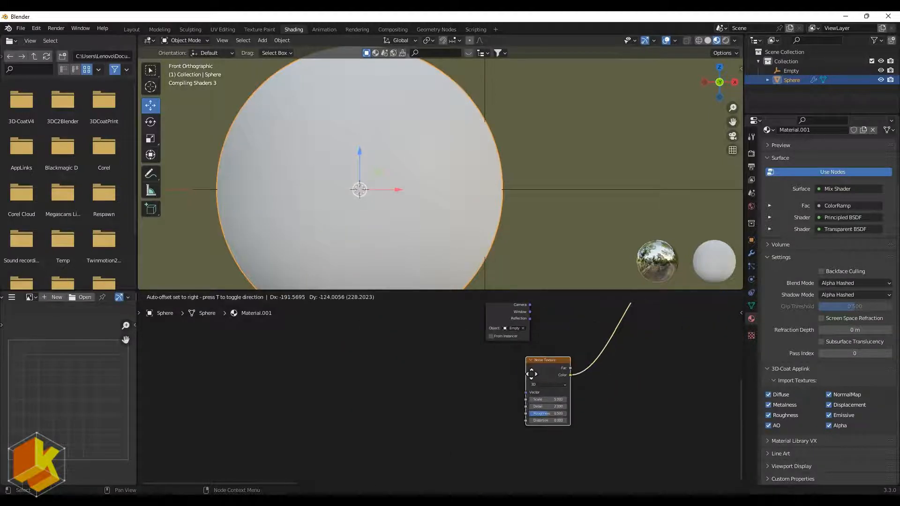
Step: Feed the Noise Texture's Vector input from a new Texture Coordinate node's Object output, with no Mapping node in between
{"action": "key", "text": "ctrl+t"}
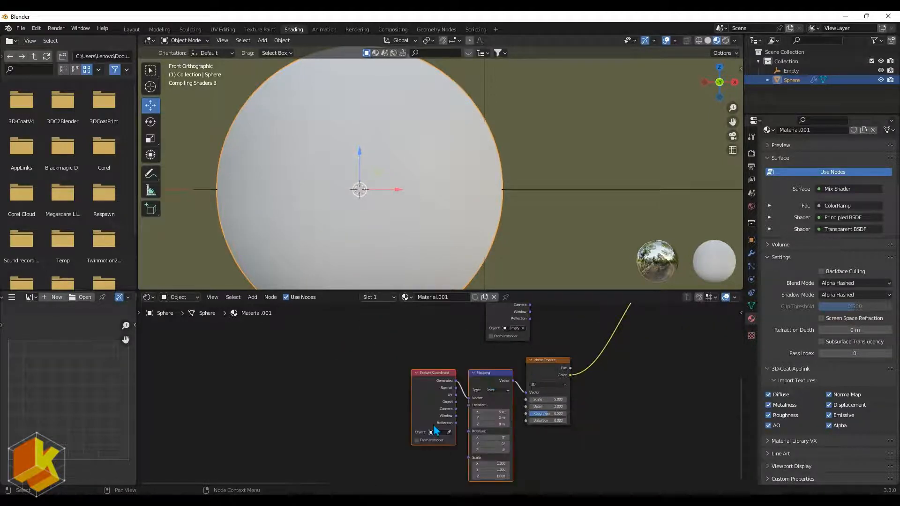
{"action": "scroll", "coordinate": [442, 416], "scroll_direction": "up", "scroll_amount": 3}
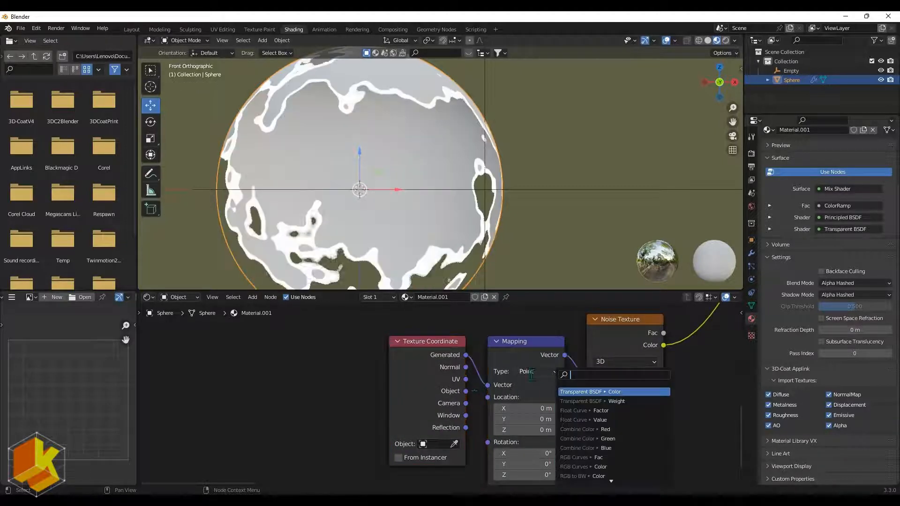
{"action": "left_click", "coordinate": [467, 392]}
{"action": "left_click_drag", "start_coordinate": [467, 391], "coordinate": [508, 393]}
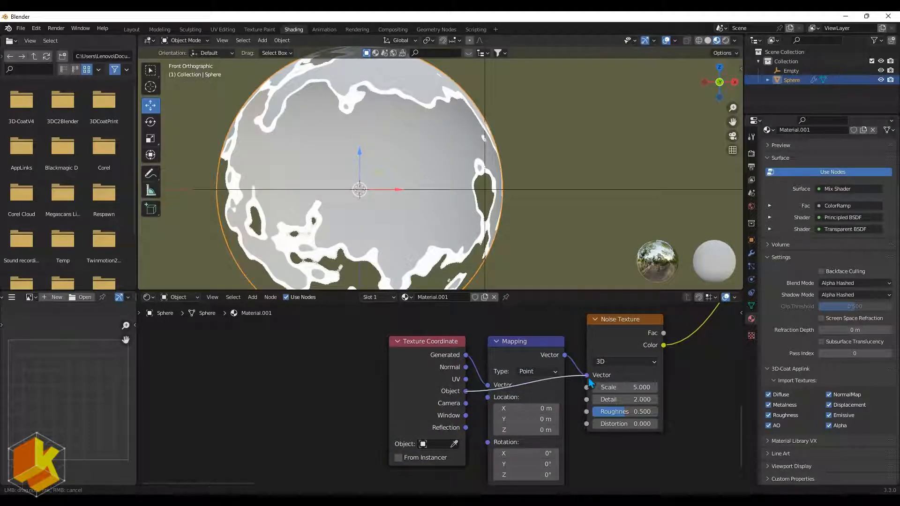
{"action": "left_click_drag", "start_coordinate": [590, 382], "coordinate": [587, 376]}
{"action": "key", "text": "x"}
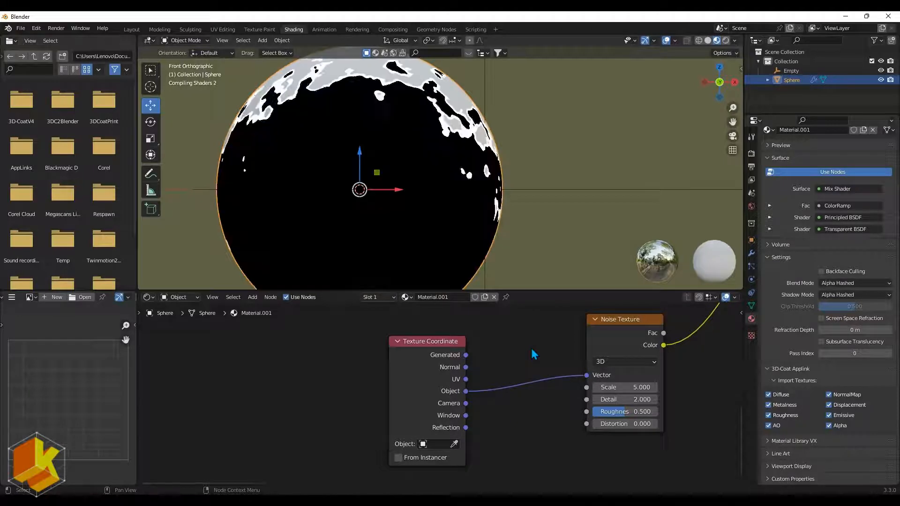
Step: Lower the Mix node's Fac so the noise only roughens the dissolve edge
{"action": "scroll", "coordinate": [516, 347], "scroll_direction": "down", "scroll_amount": 2}
{"action": "middle_click_drag", "start_coordinate": [516, 347], "coordinate": [363, 436]}
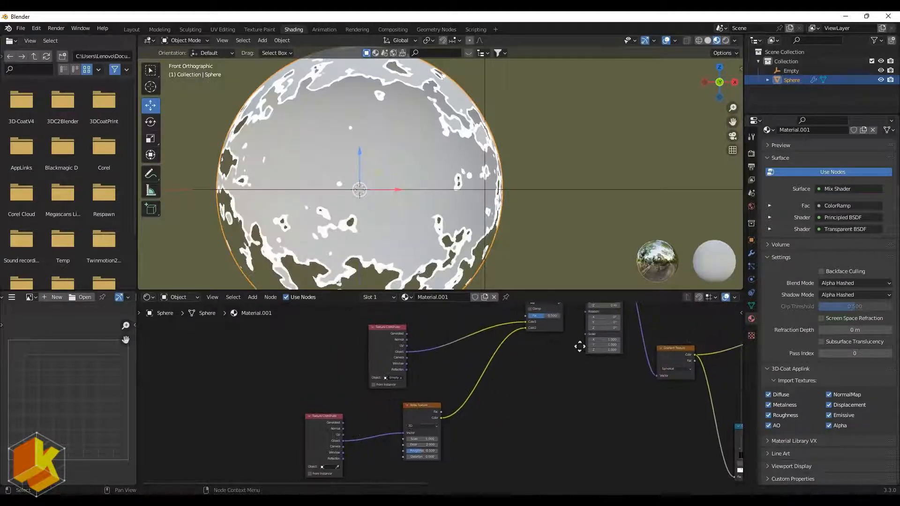
{"action": "middle_click_drag", "start_coordinate": [580, 346], "coordinate": [547, 400]}
{"action": "scroll", "coordinate": [516, 371], "scroll_direction": "up", "scroll_amount": 5}
{"action": "scroll", "coordinate": [517, 372], "scroll_direction": "up", "scroll_amount": 1}
{"action": "left_click_drag", "start_coordinate": [514, 373], "coordinate": [493, 371]}
{"action": "scroll", "coordinate": [455, 248], "scroll_direction": "down", "scroll_amount": 3}
{"action": "scroll", "coordinate": [439, 376], "scroll_direction": "down", "scroll_amount": 2}
{"action": "middle_click_drag", "start_coordinate": [439, 376], "coordinate": [544, 382]}
{"action": "scroll", "coordinate": [448, 368], "scroll_direction": "up", "scroll_amount": 3}
{"action": "mouse_move", "coordinate": [427, 390]}
{"action": "left_mouse_down"}
{"action": "mouse_move", "coordinate": [419, 385]}
{"action": "mouse_move", "coordinate": [428, 385]}
{"action": "left_mouse_up"}
{"action": "key", "text": "Escape"}
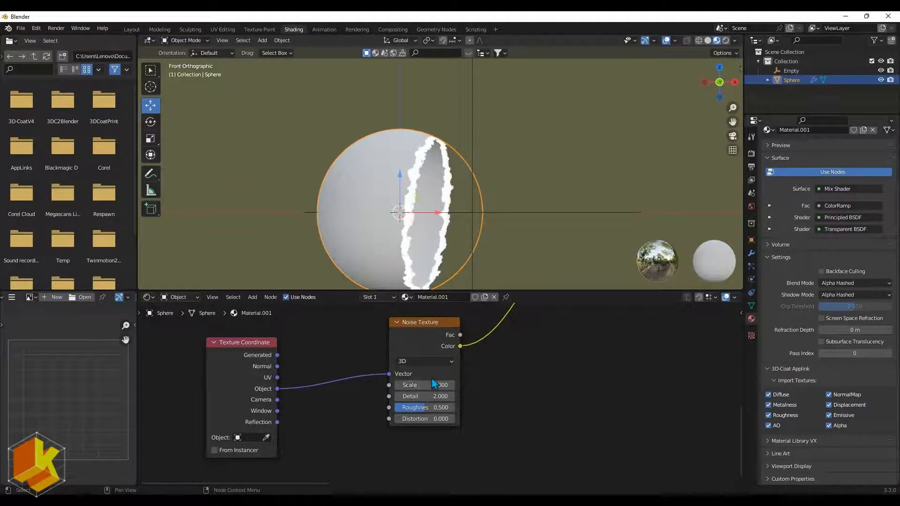
Step: Select the empty beside the sphere and slide it along the X axis to check the dissolve edge
{"action": "middle_click_drag", "start_coordinate": [399, 231], "coordinate": [483, 227]}
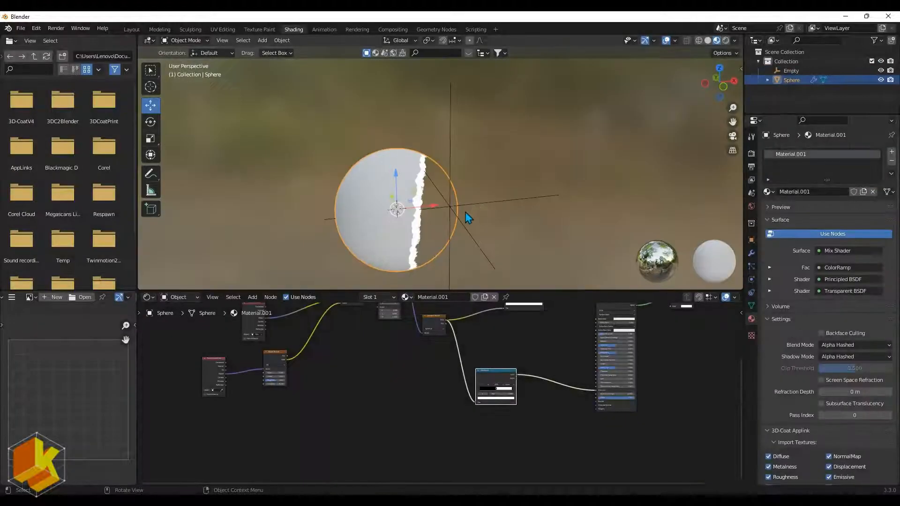
{"action": "left_click", "coordinate": [476, 207]}
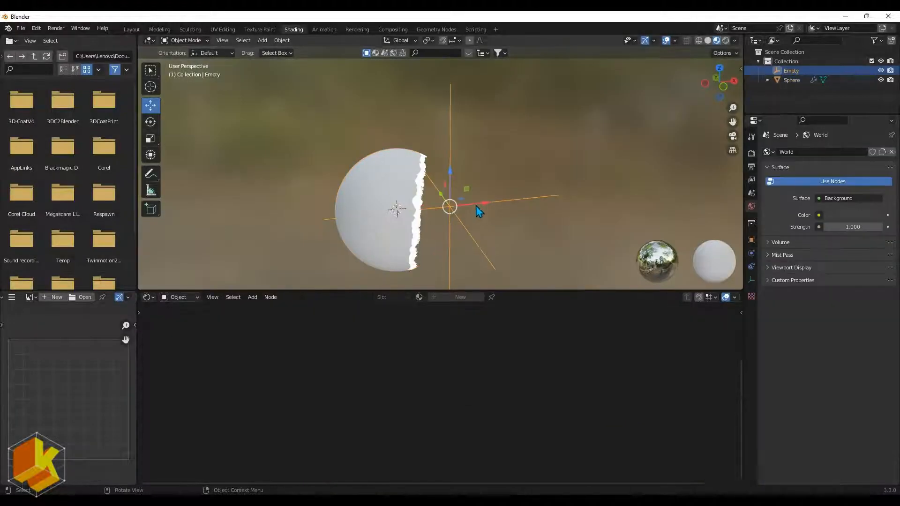
{"action": "middle_click_drag", "start_coordinate": [443, 237], "coordinate": [422, 226]}
{"action": "mouse_move", "coordinate": [481, 211]}
{"action": "left_mouse_down"}
{"action": "mouse_move", "coordinate": [550, 223]}
{"action": "mouse_move", "coordinate": [468, 213]}
{"action": "left_mouse_up"}
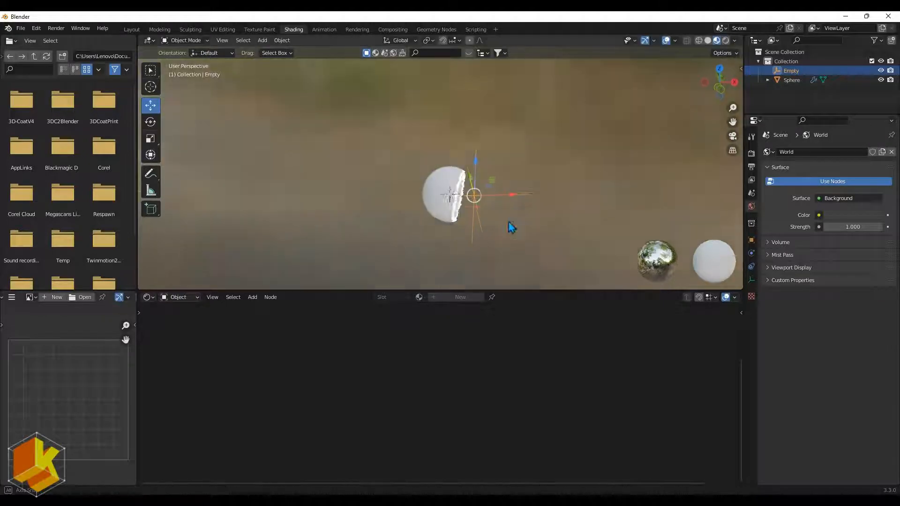
{"action": "middle_click_drag", "start_coordinate": [509, 222], "coordinate": [516, 229]}
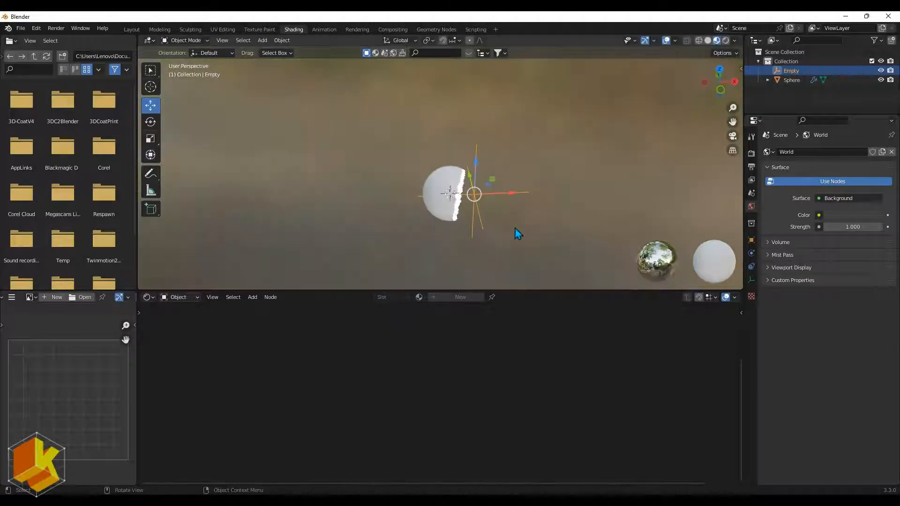
Step: Duplicate the empty and move the copy along the X axis to the opposite side of the sphere
{"action": "key", "text": "shift+d"}
{"action": "right_click", "coordinate": [521, 200]}
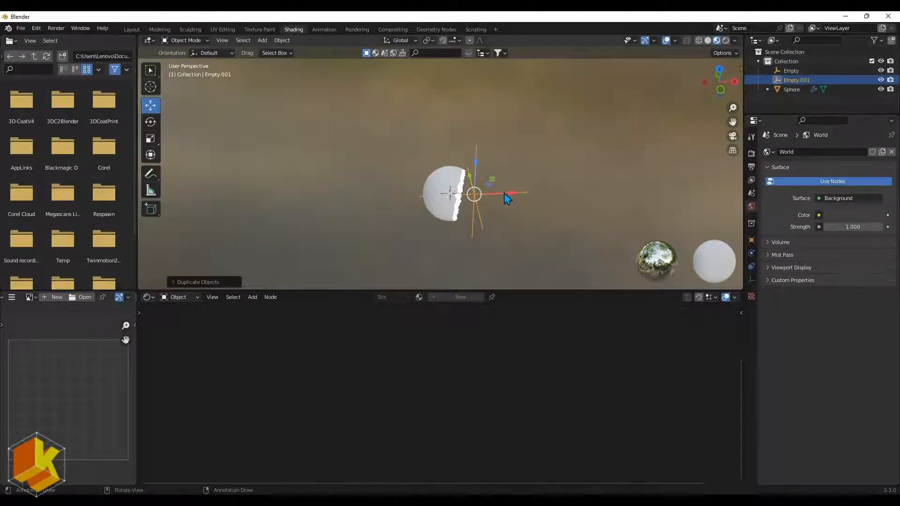
{"action": "left_click_drag", "start_coordinate": [504, 193], "coordinate": [411, 199]}
Step: On the sphere material's lower ColorRamp, move the white stop to 0.514 and change its colour to orange-red
{"action": "left_click", "coordinate": [453, 216]}
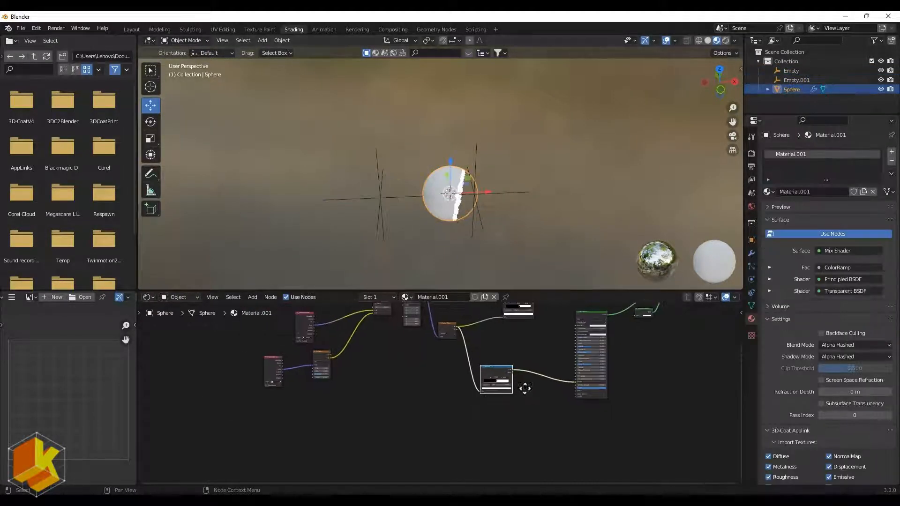
{"action": "scroll", "coordinate": [477, 382], "scroll_direction": "up", "scroll_amount": 6}
{"action": "scroll", "coordinate": [444, 359], "scroll_direction": "up", "scroll_amount": 1}
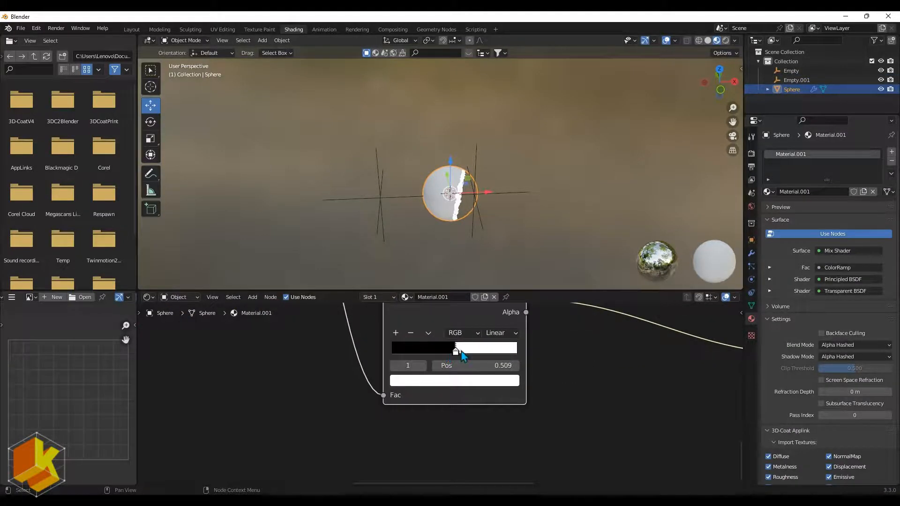
{"action": "left_click_drag", "start_coordinate": [457, 353], "coordinate": [456, 353]}
{"action": "left_click", "coordinate": [474, 381]}
{"action": "left_click_drag", "start_coordinate": [442, 262], "coordinate": [434, 297]}
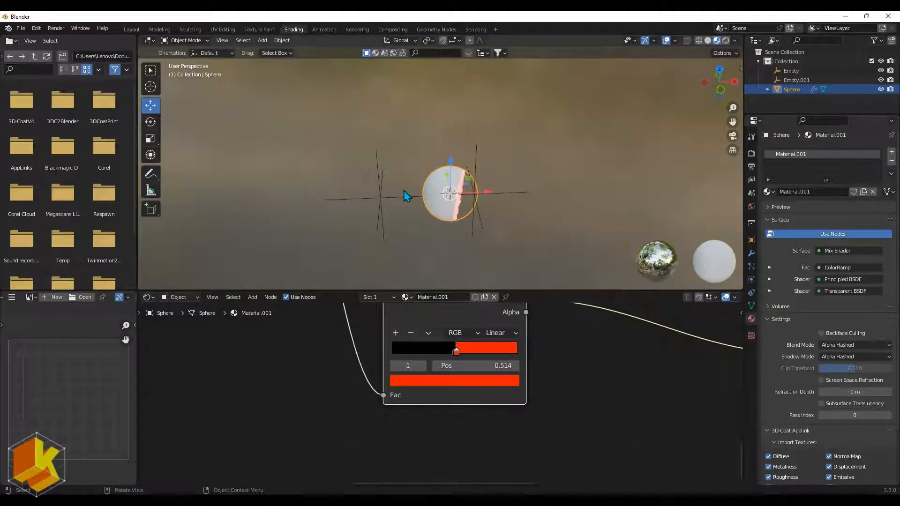
Step: Tidy the sphere's node tree by lining up the Mapping and Gradient Texture nodes with the Mix node
{"action": "left_click", "coordinate": [383, 221]}
{"action": "left_click", "coordinate": [429, 194]}
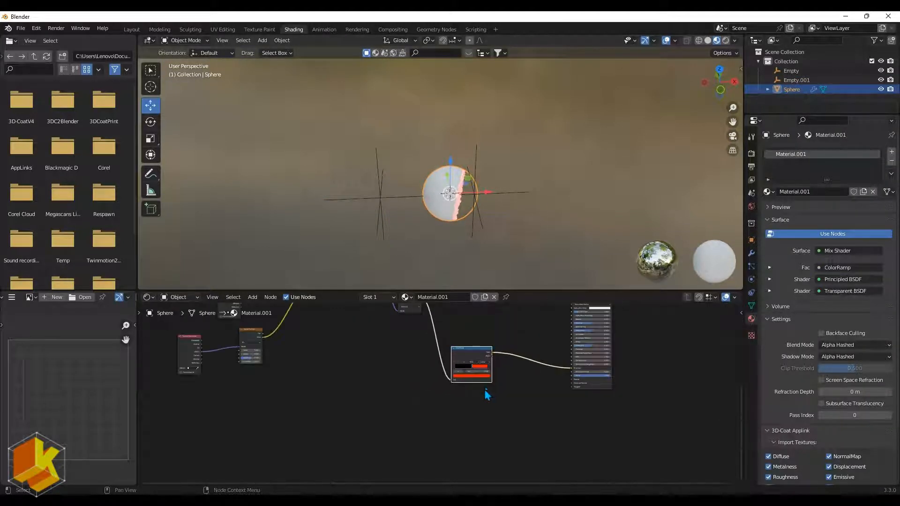
{"action": "scroll", "coordinate": [484, 387], "scroll_direction": "down", "scroll_amount": 3}
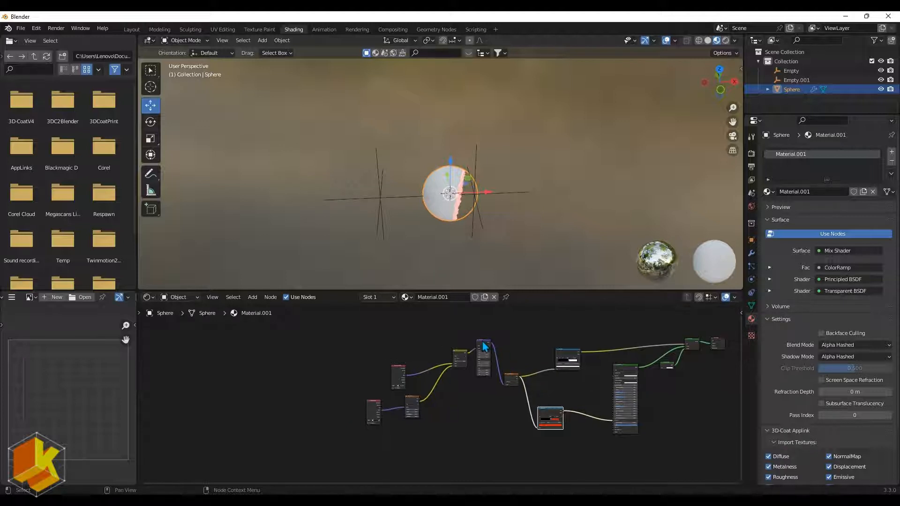
{"action": "left_click_drag", "start_coordinate": [485, 346], "coordinate": [482, 360]}
{"action": "scroll", "coordinate": [543, 381], "scroll_direction": "up", "scroll_amount": 1}
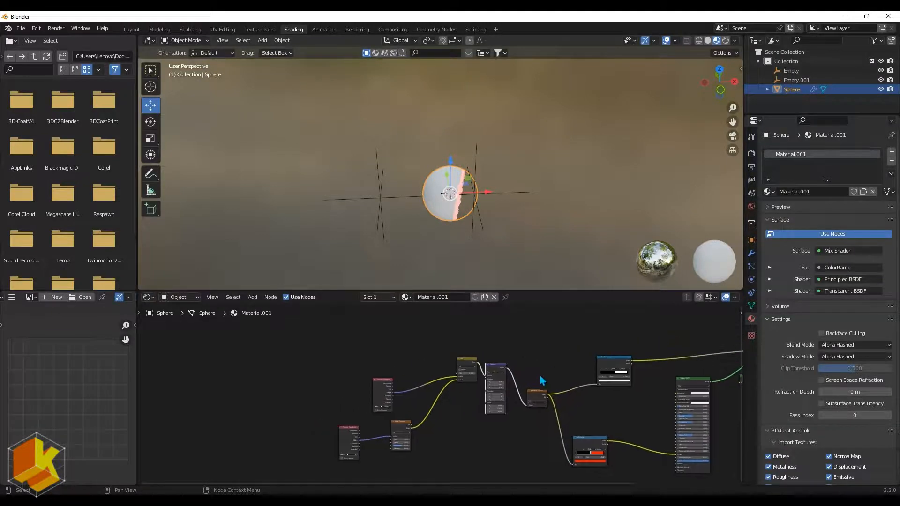
{"action": "left_click_drag", "start_coordinate": [536, 397], "coordinate": [540, 372]}
{"action": "middle_click_drag", "start_coordinate": [540, 372], "coordinate": [564, 367]}
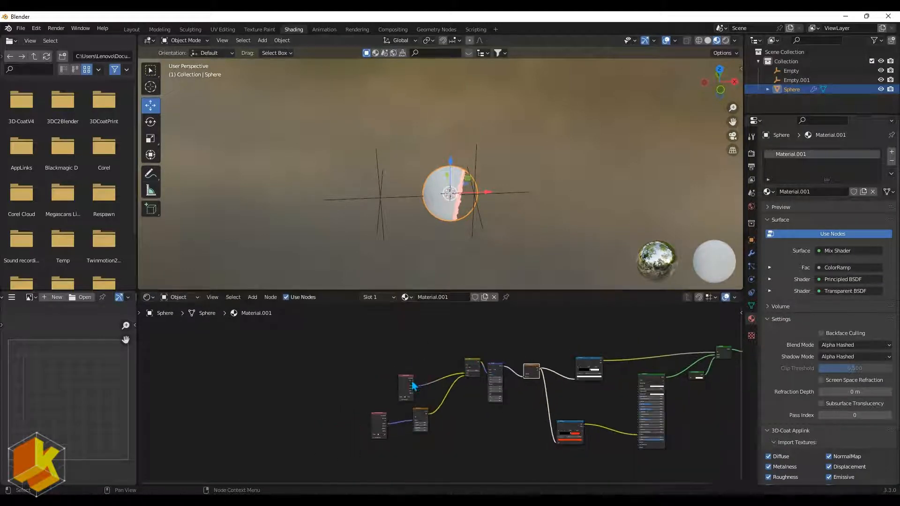
Step: Raise the upper Texture Coordinate node and bring the Noise Texture and its Texture Coordinate node closer beneath it
{"action": "left_click", "coordinate": [402, 386]}
{"action": "left_click_drag", "start_coordinate": [402, 387], "coordinate": [399, 357]}
{"action": "left_click_drag", "start_coordinate": [427, 424], "coordinate": [443, 406]}
{"action": "left_click_drag", "start_coordinate": [375, 431], "coordinate": [401, 406]}
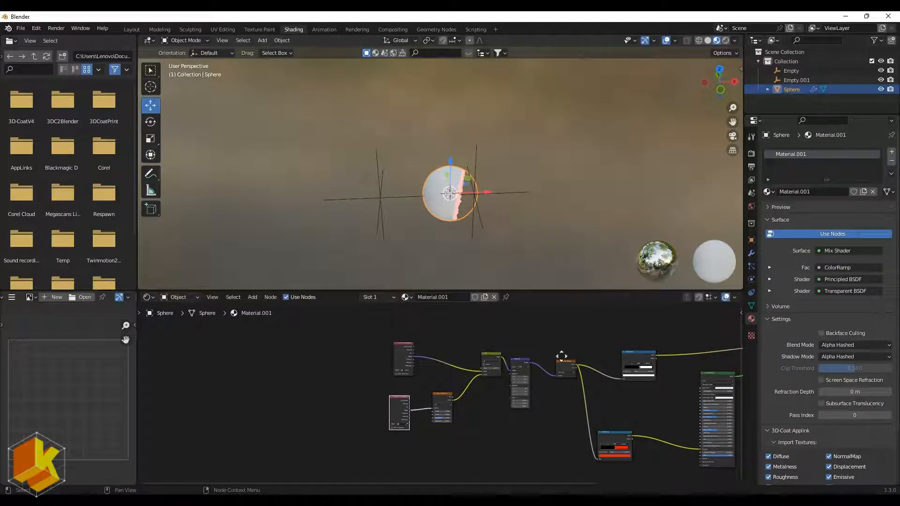
Step: Duplicate the node chain from the Texture Coordinate nodes through the upper ColorRamp, place it above, and bring the copied ColorRamp down near the original
{"action": "middle_click_drag", "start_coordinate": [560, 362], "coordinate": [540, 371]}
{"action": "left_click_drag", "start_coordinate": [642, 323], "coordinate": [362, 418]}
{"action": "key", "text": "Home"}
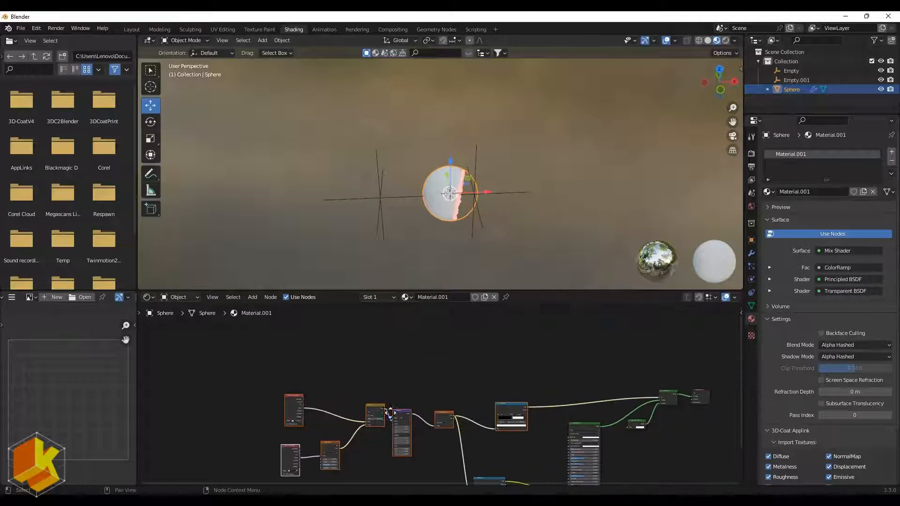
{"action": "key", "text": "shift+d"}
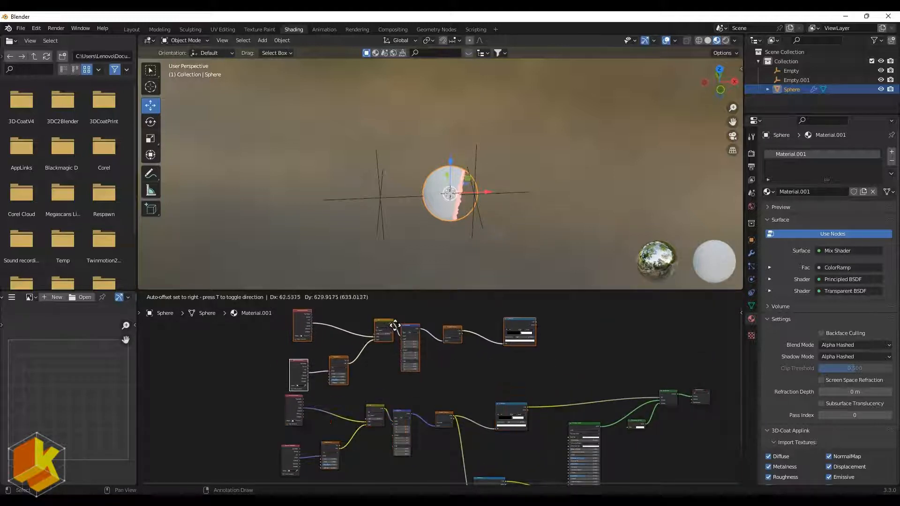
{"action": "left_click", "coordinate": [393, 331]}
{"action": "key", "text": "Home"}
{"action": "left_click_drag", "start_coordinate": [460, 331], "coordinate": [464, 373]}
Step: Insert a MixRGB node before the Mix Shader's Fac, with the copied ColorRamp in Color1 and the original ColorRamp in Color2
{"action": "scroll", "coordinate": [510, 417], "scroll_direction": "up", "scroll_amount": 3}
{"action": "key", "text": "shift+a"}
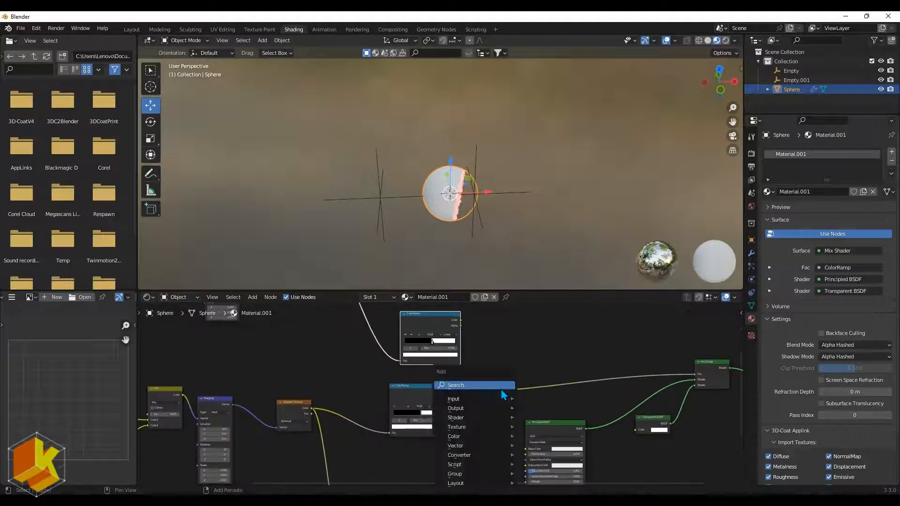
{"action": "left_click", "coordinate": [501, 388]}
{"action": "type", "text": "MIX"}
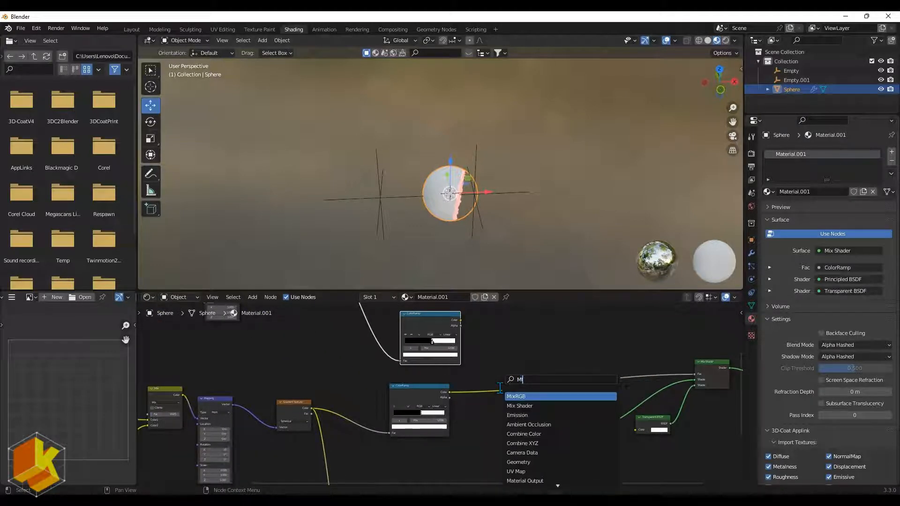
{"action": "left_click", "coordinate": [537, 396]}
{"action": "scroll", "coordinate": [498, 391], "scroll_direction": "up", "scroll_amount": 2}
{"action": "left_click", "coordinate": [558, 397]}
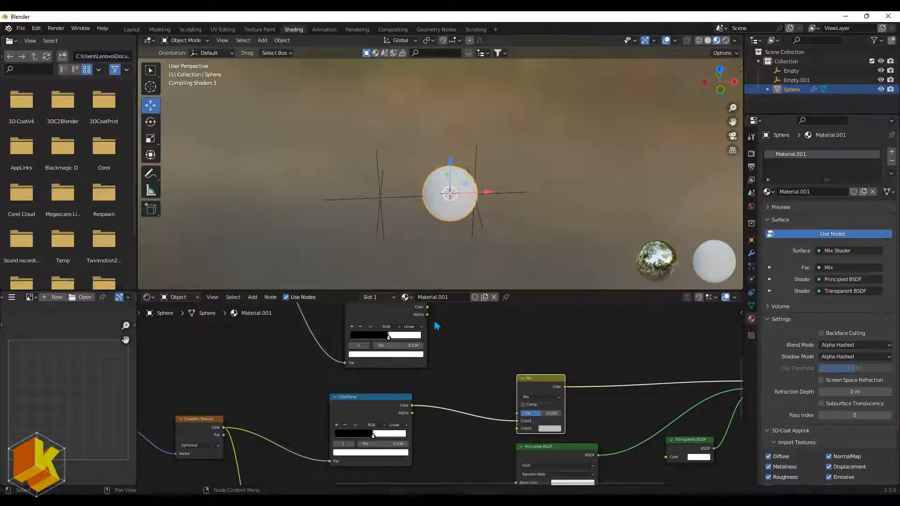
{"action": "left_click_drag", "start_coordinate": [427, 307], "coordinate": [517, 420]}
{"action": "scroll", "coordinate": [446, 209], "scroll_direction": "up", "scroll_amount": 2}
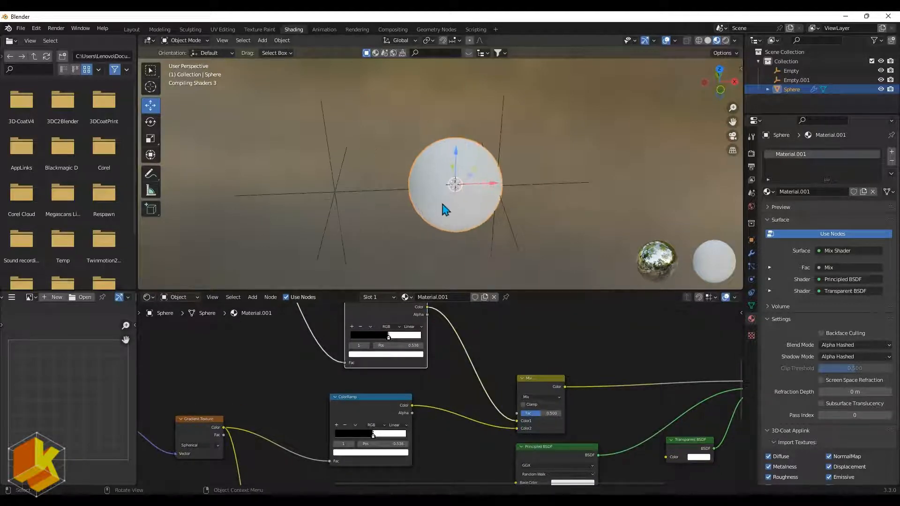
Step: Set the new Mix node's factor to 1.000 and its blending mode to Add
{"action": "scroll", "coordinate": [446, 210], "scroll_direction": "up", "scroll_amount": 1}
{"action": "scroll", "coordinate": [516, 384], "scroll_direction": "up", "scroll_amount": 1}
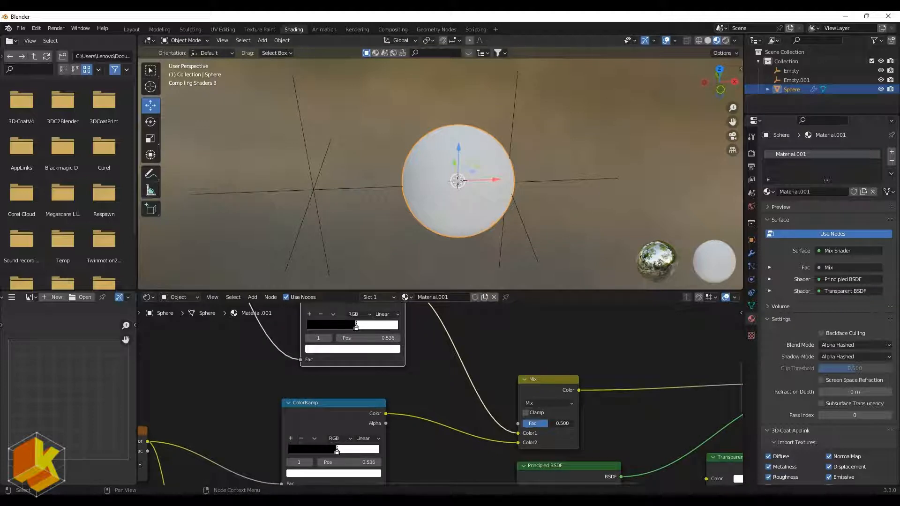
{"action": "left_click_drag", "start_coordinate": [540, 424], "coordinate": [530, 422]}
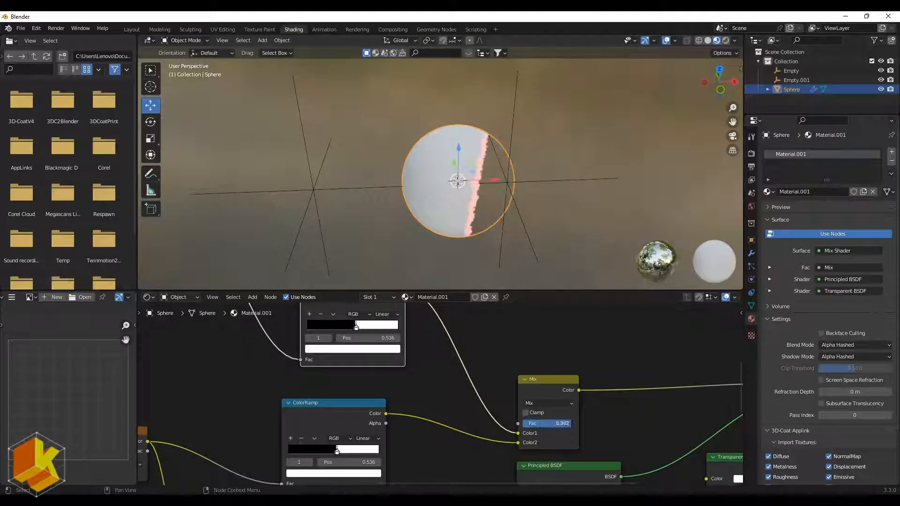
{"action": "left_click", "coordinate": [534, 404]}
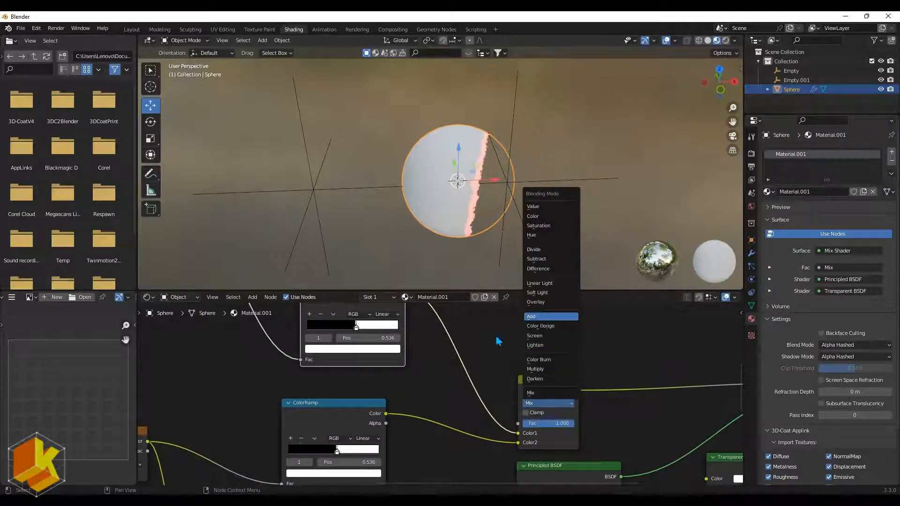
{"action": "key", "text": "Return"}
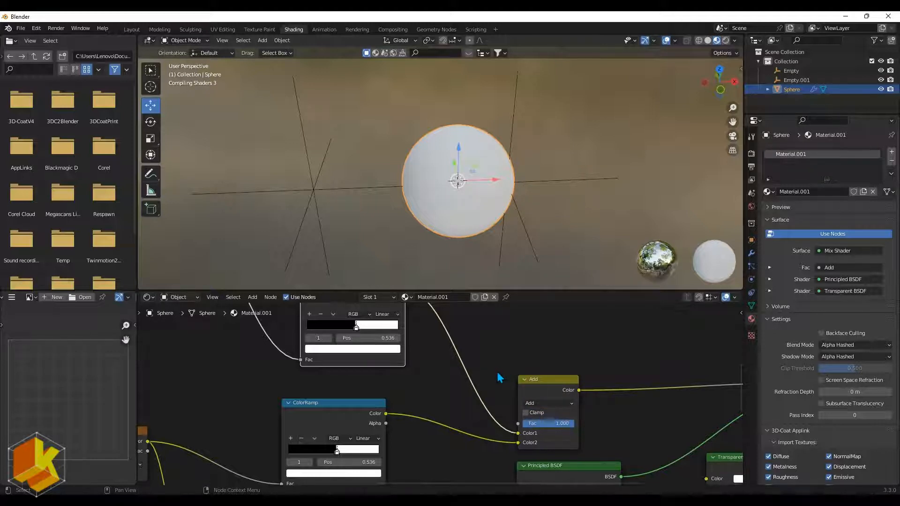
Step: In the duplicated chain, set the upper Texture Coordinate node's object to the second empty, Empty.001
{"action": "scroll", "coordinate": [500, 378], "scroll_direction": "down", "scroll_amount": 3}
{"action": "middle_click_drag", "start_coordinate": [290, 384], "coordinate": [422, 395]}
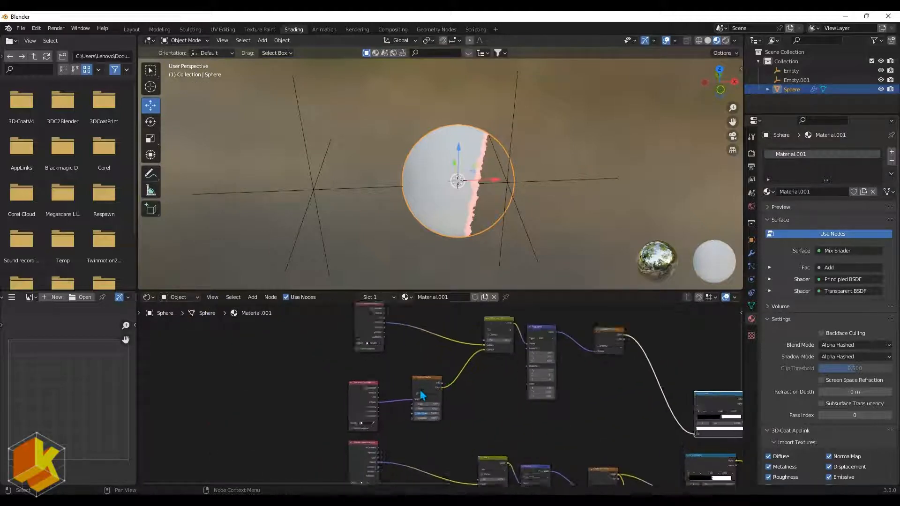
{"action": "scroll", "coordinate": [422, 396], "scroll_direction": "up", "scroll_amount": 4}
{"action": "middle_click_drag", "start_coordinate": [525, 418], "coordinate": [527, 436]}
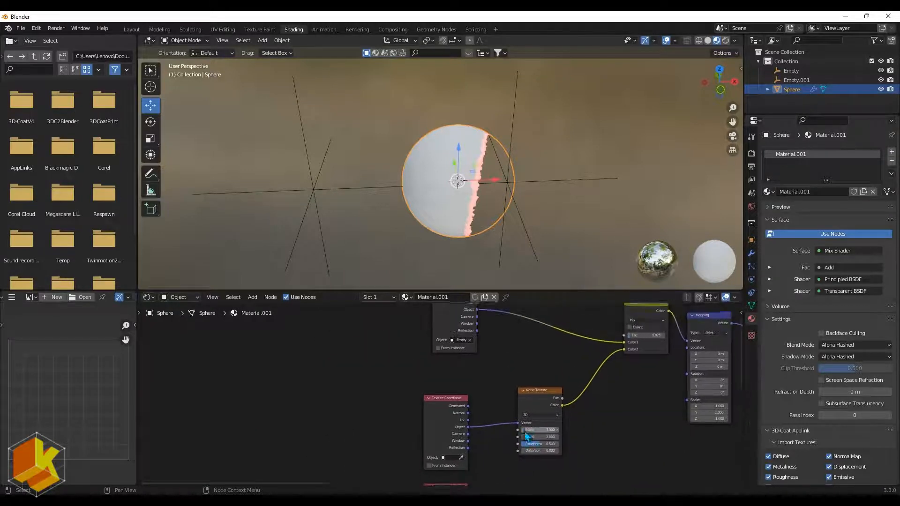
{"action": "scroll", "coordinate": [516, 382], "scroll_direction": "up", "scroll_amount": 4}
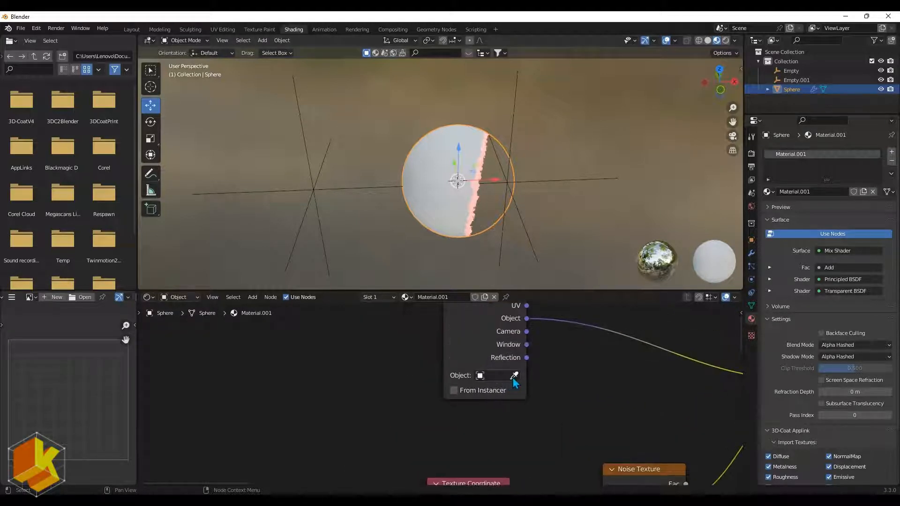
{"action": "left_click", "coordinate": [514, 377]}
{"action": "left_click", "coordinate": [315, 192]}
{"action": "scroll", "coordinate": [539, 383], "scroll_direction": "down", "scroll_amount": 2}
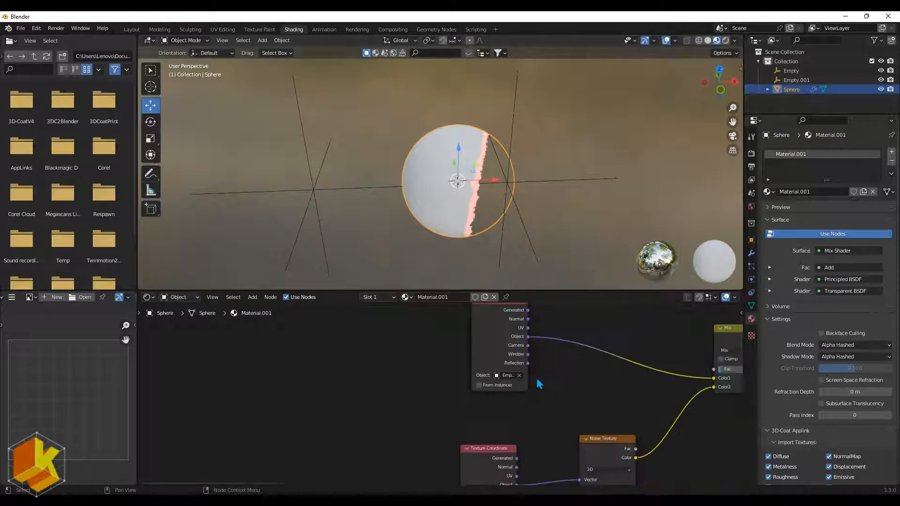
Step: Move Empty.001 about 1.5 m along the X axis toward the sphere
{"action": "scroll", "coordinate": [539, 384], "scroll_direction": "down", "scroll_amount": 3}
{"action": "scroll", "coordinate": [535, 380], "scroll_direction": "up", "scroll_amount": 3}
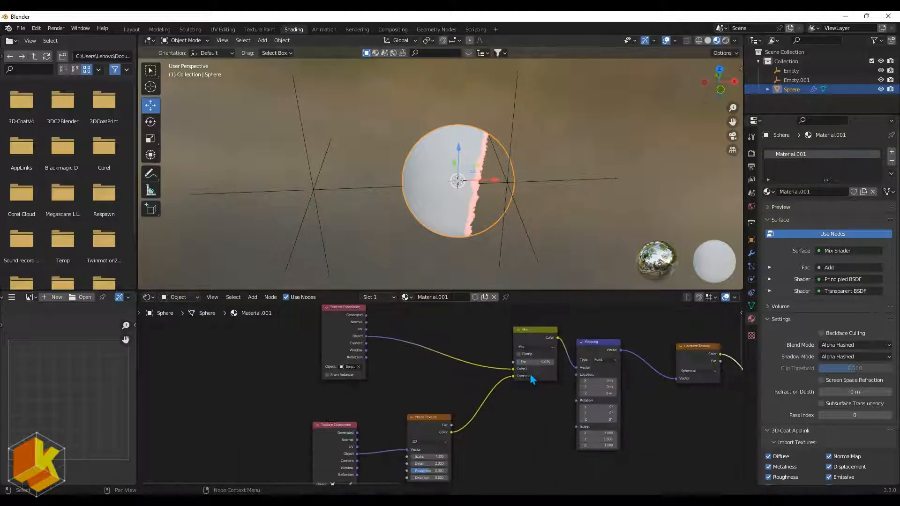
{"action": "scroll", "coordinate": [531, 379], "scroll_direction": "down", "scroll_amount": 4}
{"action": "middle_click_drag", "start_coordinate": [545, 375], "coordinate": [508, 370]}
{"action": "scroll", "coordinate": [577, 385], "scroll_direction": "down", "scroll_amount": 4}
{"action": "middle_click_drag", "start_coordinate": [615, 398], "coordinate": [546, 323]}
{"action": "left_click", "coordinate": [316, 188]}
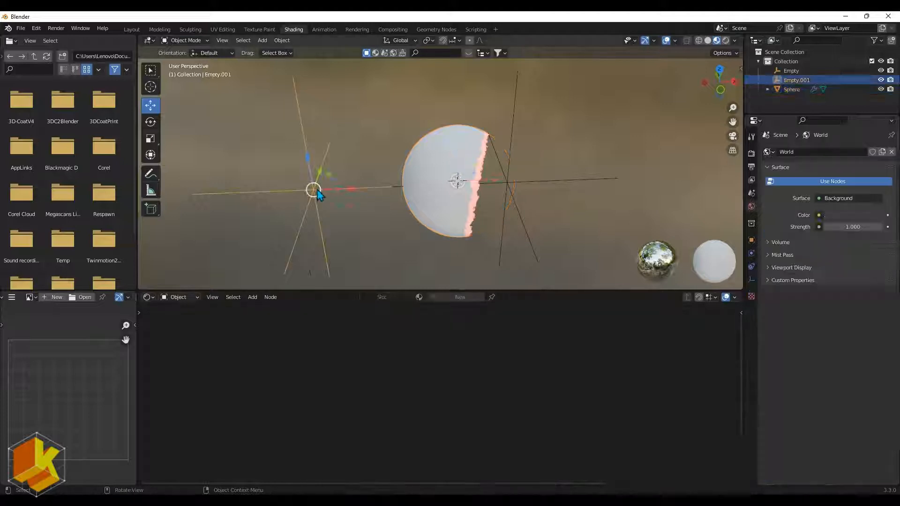
{"action": "key", "text": "g"}
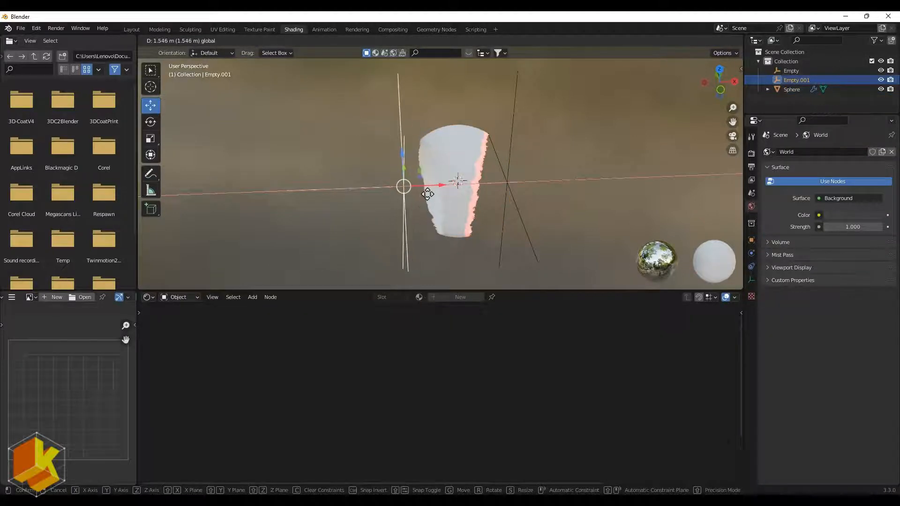
{"action": "left_click", "coordinate": [426, 191]}
{"action": "mouse_move", "coordinate": [469, 201]}
{"action": "middle_mouse_down"}
{"action": "mouse_move", "coordinate": [476, 206]}
{"action": "mouse_move", "coordinate": [466, 199]}
{"action": "mouse_move", "coordinate": [466, 207]}
{"action": "middle_mouse_up"}
Step: In the sphere's material, duplicate the orange-red ColorRamp above the original and lower both Gradient Texture nodes closer to the ColorRamps
{"action": "left_click", "coordinate": [467, 206]}
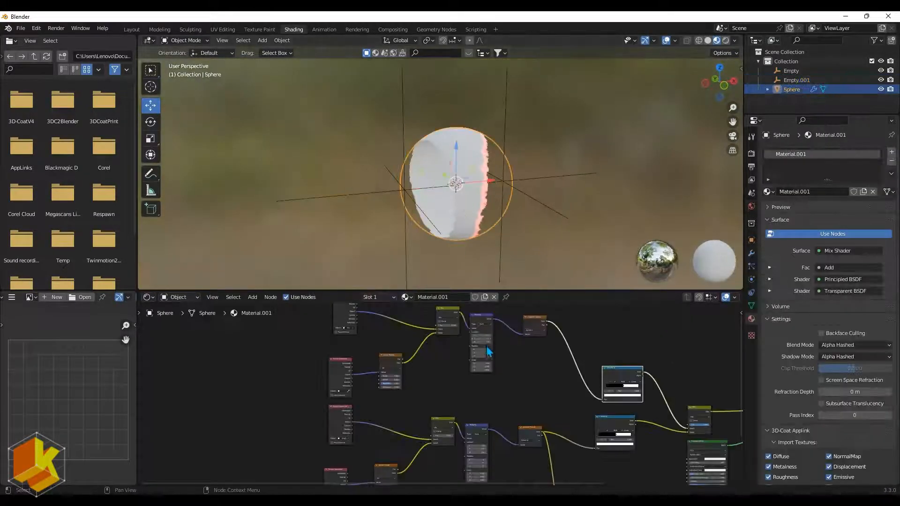
{"action": "scroll", "coordinate": [526, 402], "scroll_direction": "down", "scroll_amount": 3}
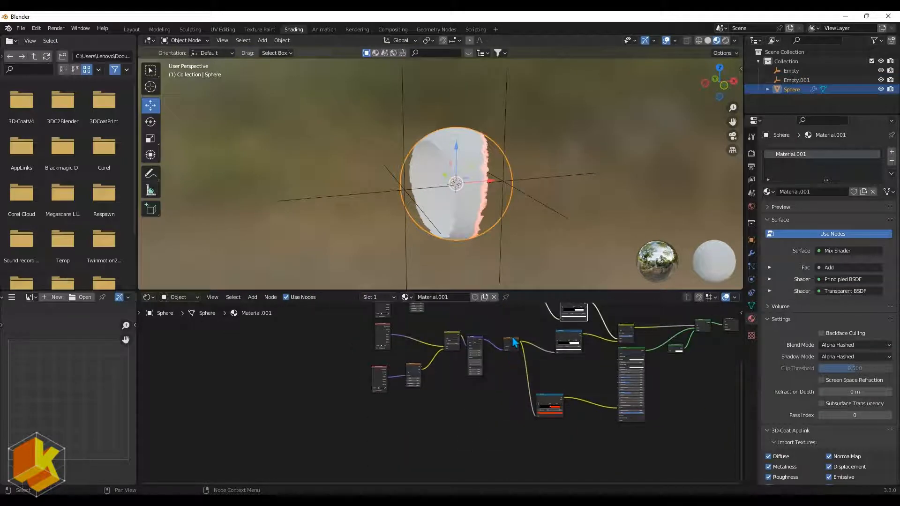
{"action": "left_click_drag", "start_coordinate": [515, 342], "coordinate": [525, 364]}
{"action": "middle_click_drag", "start_coordinate": [542, 361], "coordinate": [580, 385]}
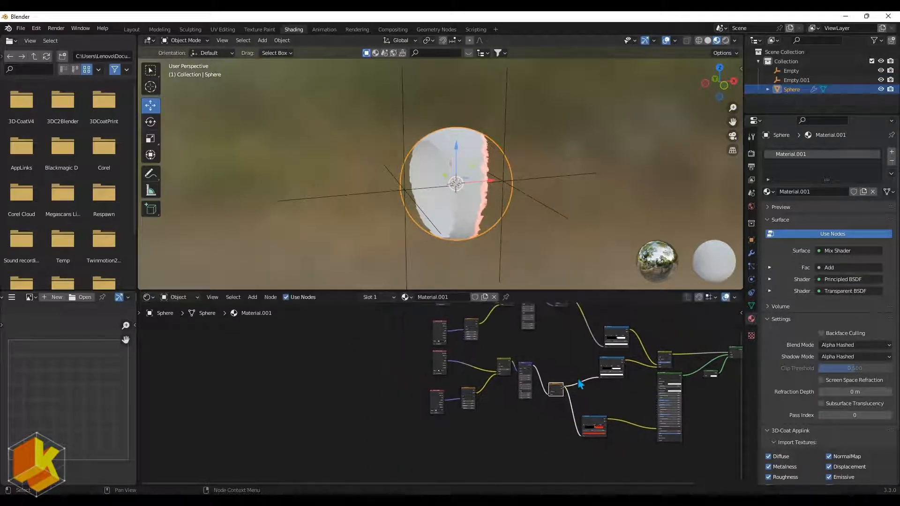
{"action": "left_click_drag", "start_coordinate": [592, 367], "coordinate": [557, 438]}
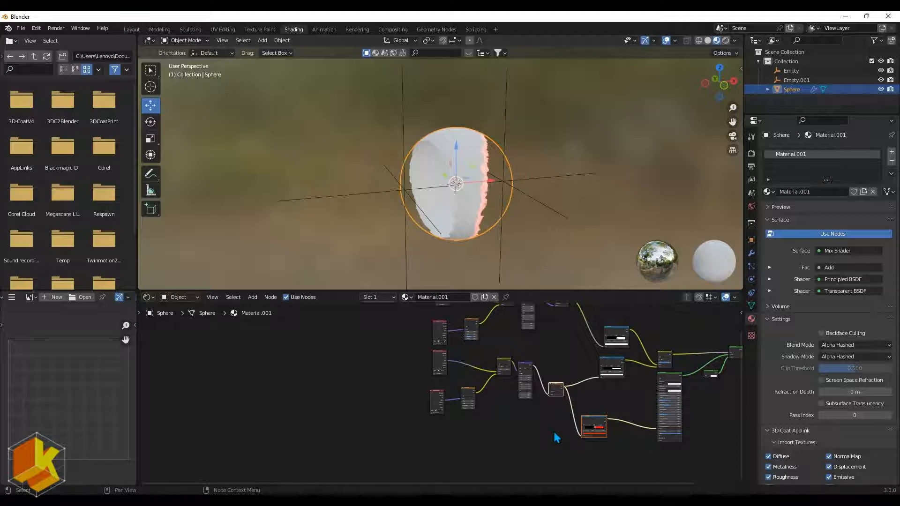
{"action": "scroll", "coordinate": [556, 436], "scroll_direction": "up", "scroll_amount": 2}
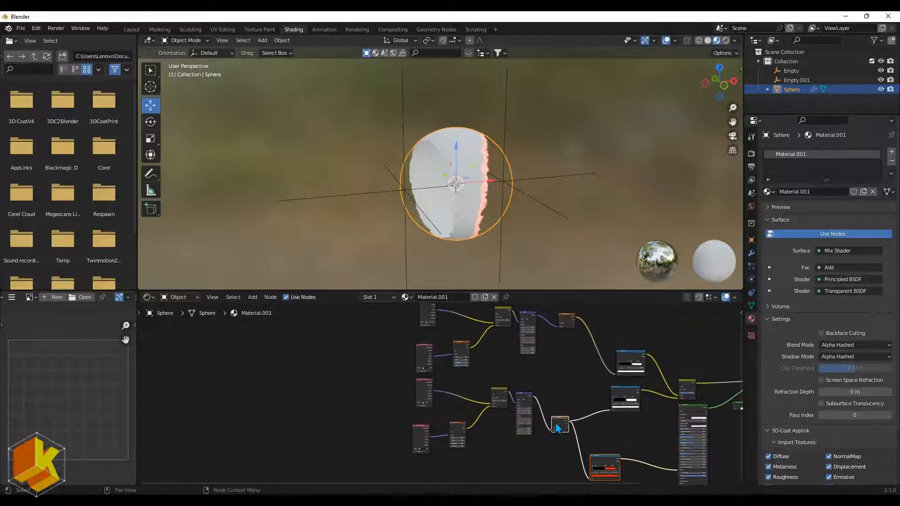
{"action": "scroll", "coordinate": [561, 424], "scroll_direction": "down", "scroll_amount": 2}
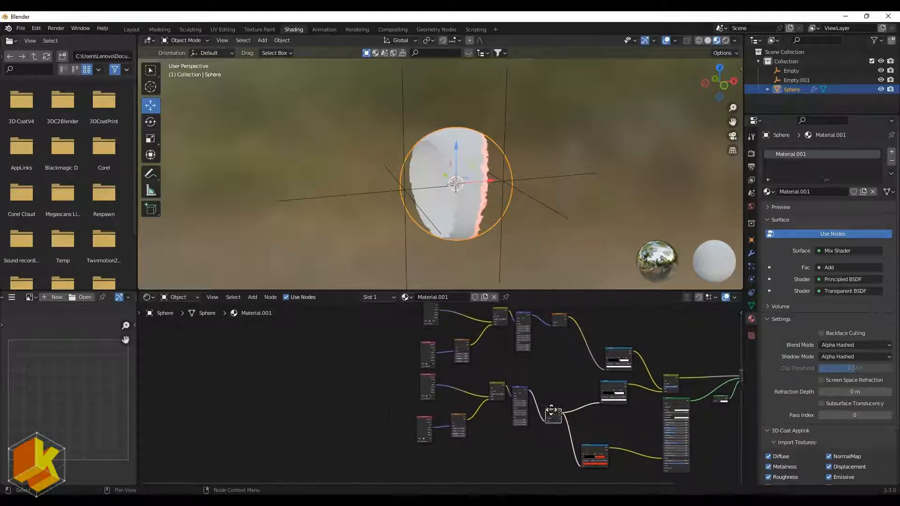
{"action": "left_click_drag", "start_coordinate": [529, 316], "coordinate": [526, 375]}
{"action": "scroll", "coordinate": [521, 353], "scroll_direction": "up", "scroll_amount": 2}
{"action": "scroll", "coordinate": [516, 337], "scroll_direction": "up", "scroll_amount": 2}
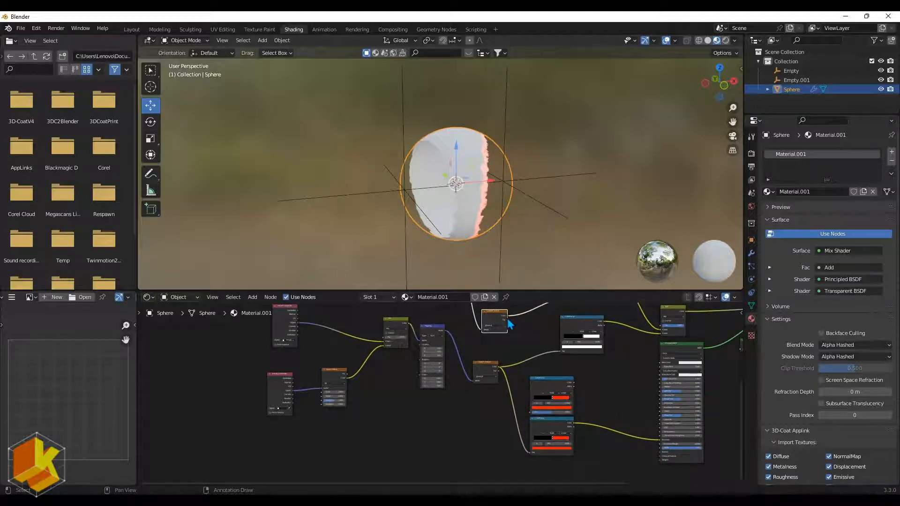
Step: Feed the duplicated orange-red ColorRamp from the upper Gradient Texture and change its coloured stop to blue
{"action": "scroll", "coordinate": [556, 398], "scroll_direction": "up", "scroll_amount": 5}
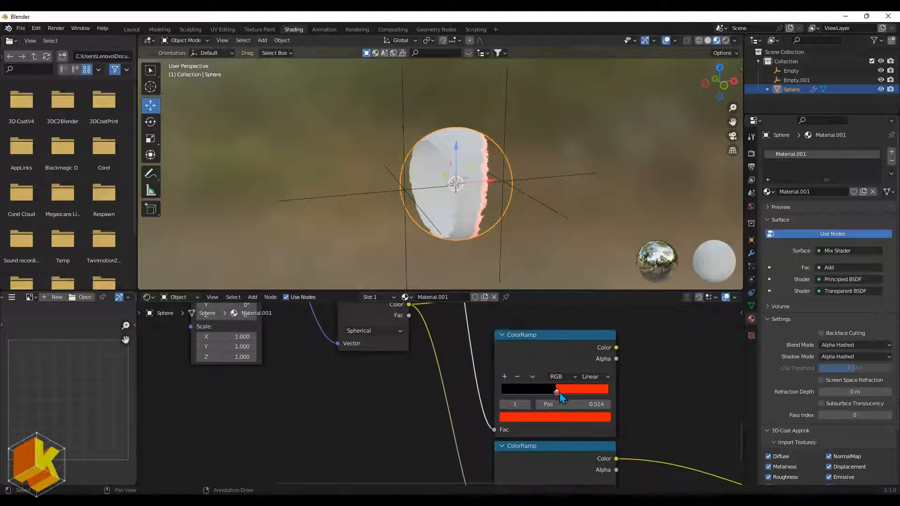
{"action": "left_click", "coordinate": [570, 420]}
{"action": "scroll", "coordinate": [520, 384], "scroll_direction": "down", "scroll_amount": 4}
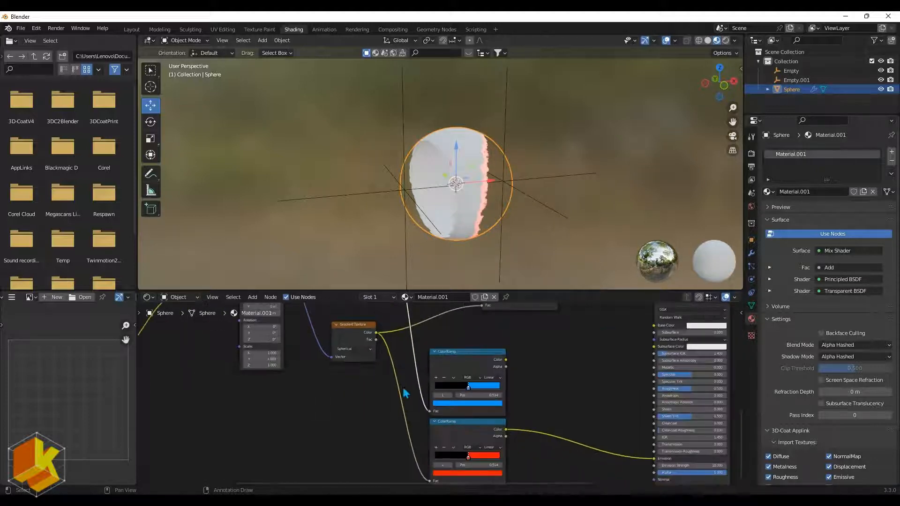
Step: Insert a MixRGB node before the Principled BSDF's Emission, with the blue ColorRamp in Color1 and the orange-red one in Color2
{"action": "key", "text": "shift+a"}
{"action": "type", "text": "MI"}
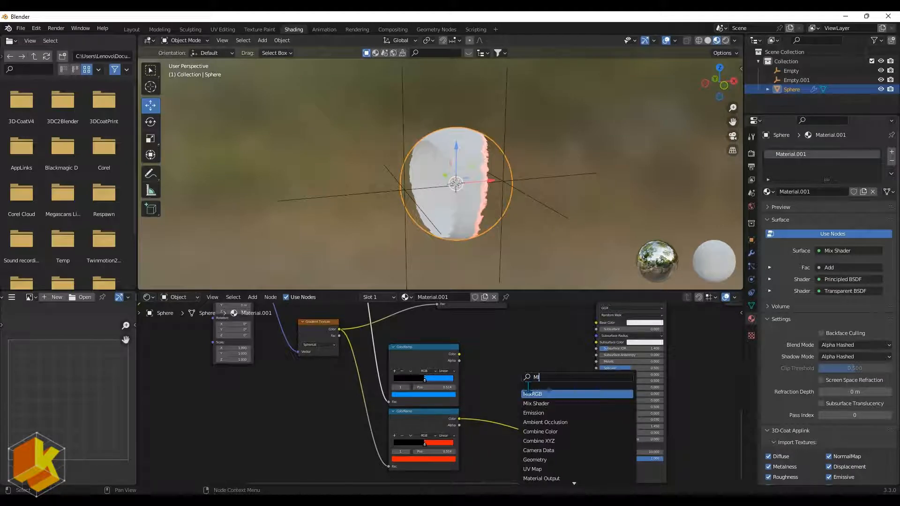
{"action": "key", "text": "Return"}
{"action": "left_click", "coordinate": [530, 413]}
{"action": "left_click_drag", "start_coordinate": [459, 354], "coordinate": [486, 400]}
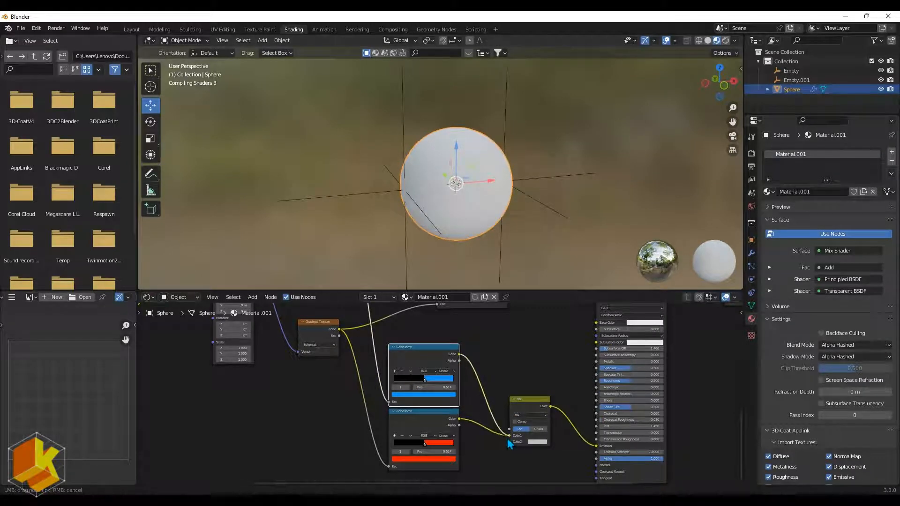
{"action": "left_click_drag", "start_coordinate": [509, 441], "coordinate": [509, 442]}
Step: Set the emission Mix node's blending mode to Add and its factor to 1.000
{"action": "left_click", "coordinate": [531, 416]}
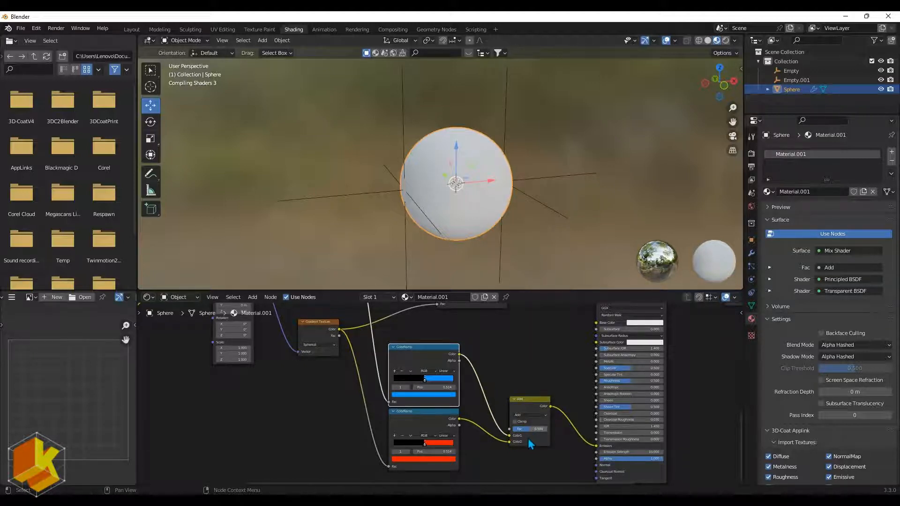
{"action": "scroll", "coordinate": [528, 435], "scroll_direction": "up", "scroll_amount": 2}
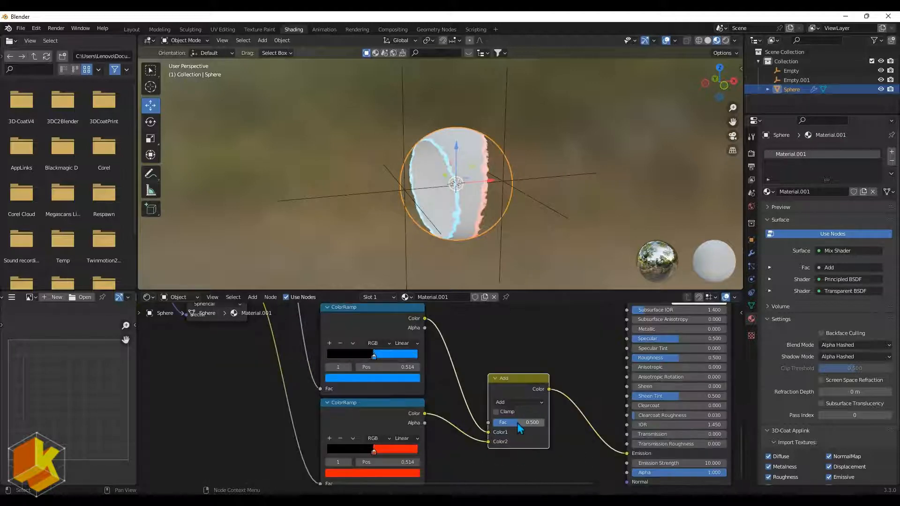
{"action": "middle_click_drag", "start_coordinate": [490, 220], "coordinate": [463, 225]}
Step: Move Empty.001 along the X axis slightly away from the sphere
{"action": "scroll", "coordinate": [463, 225], "scroll_direction": "down", "scroll_amount": 2}
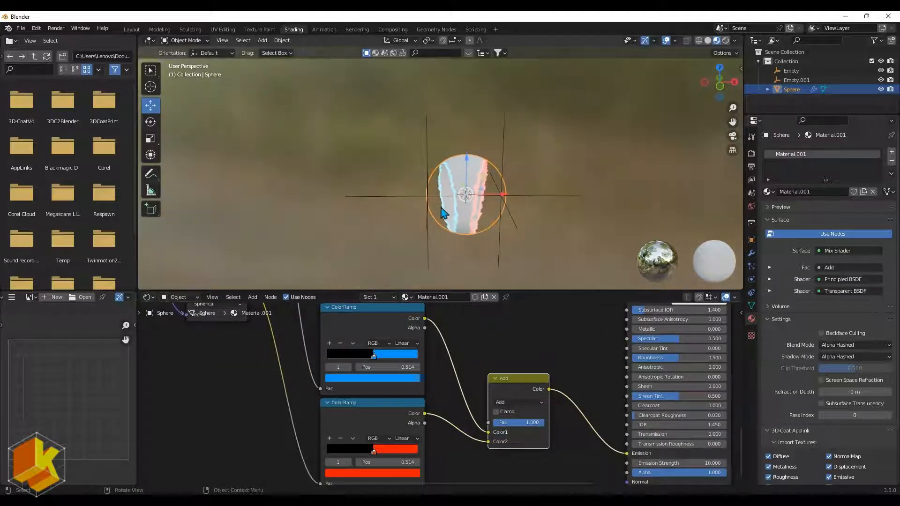
{"action": "left_click", "coordinate": [427, 196]}
{"action": "key", "text": "g"}
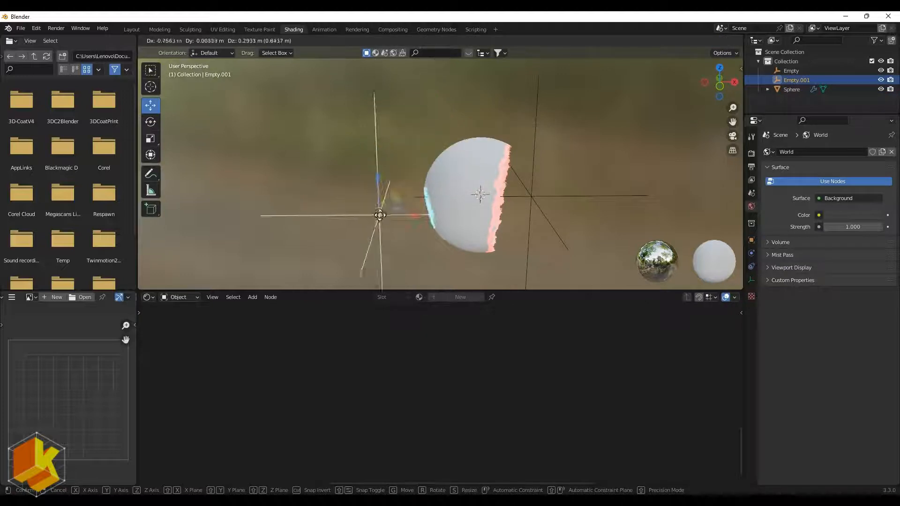
{"action": "left_click", "coordinate": [400, 197]}
Step: Select the sphere and shift its blue and orange-red ColorRamps together with their Add node lower in the node tree
{"action": "left_click", "coordinate": [454, 169]}
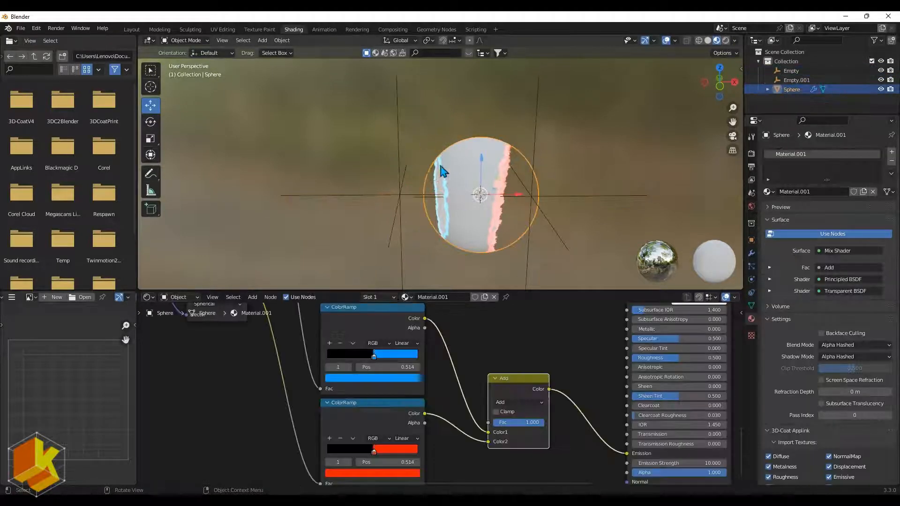
{"action": "scroll", "coordinate": [498, 366], "scroll_direction": "down", "scroll_amount": 4}
{"action": "middle_click_drag", "start_coordinate": [498, 367], "coordinate": [584, 371]}
{"action": "left_click_drag", "start_coordinate": [658, 348], "coordinate": [570, 428]}
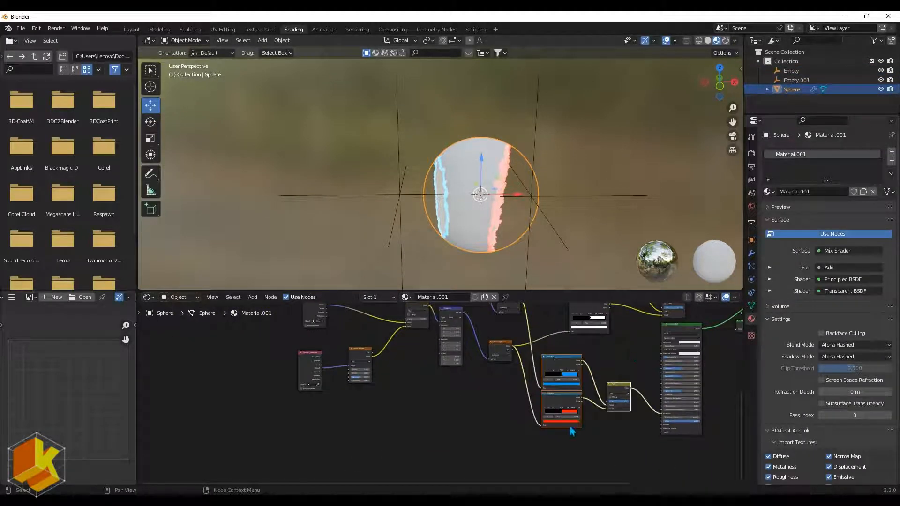
{"action": "left_click_drag", "start_coordinate": [554, 361], "coordinate": [516, 402]}
Step: Set the Principled BSDF's Metallic value to 1.000
{"action": "scroll", "coordinate": [697, 357], "scroll_direction": "up", "scroll_amount": 2}
{"action": "scroll", "coordinate": [699, 361], "scroll_direction": "up", "scroll_amount": 3}
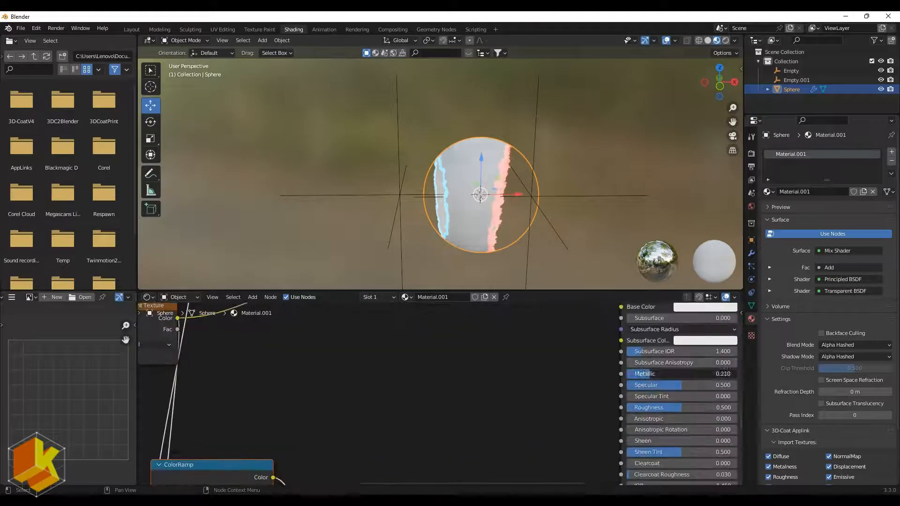
{"action": "middle_click_drag", "start_coordinate": [498, 381], "coordinate": [464, 379]}
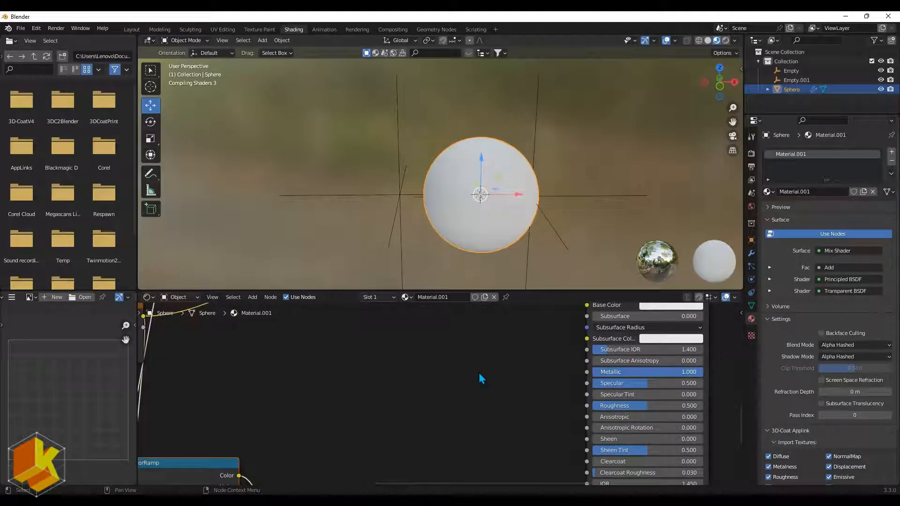
Step: Add a ColorRamp node and connect its Color output to the Principled BSDF's Roughness
{"action": "key", "text": "shift+a"}
{"action": "left_click", "coordinate": [480, 373]}
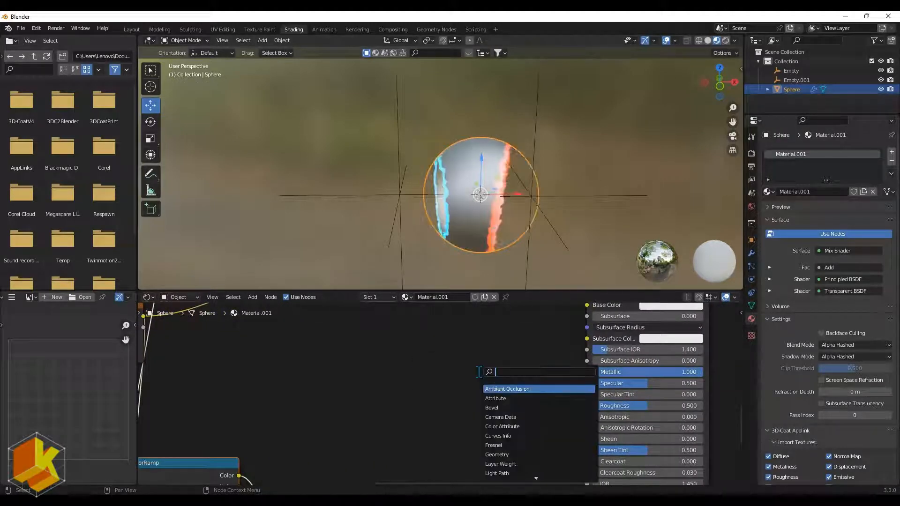
{"action": "type", "text": "col"}
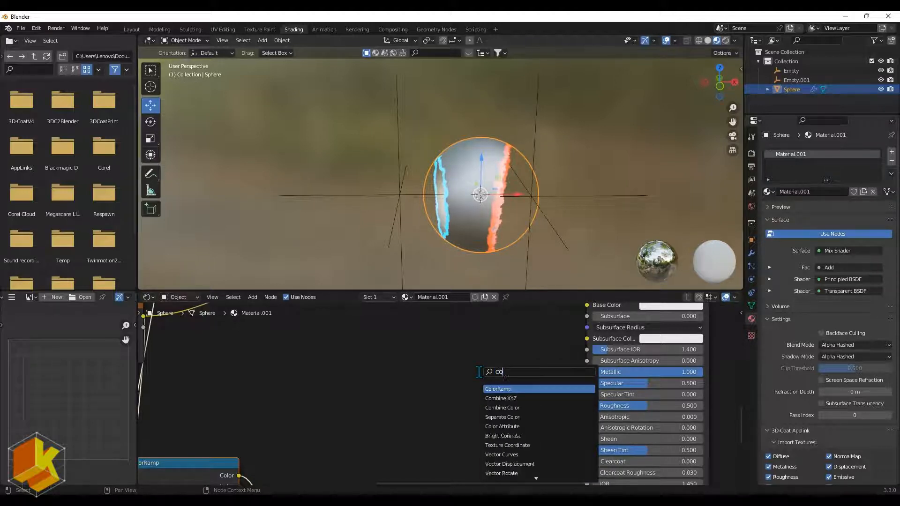
{"action": "left_click", "coordinate": [492, 389]}
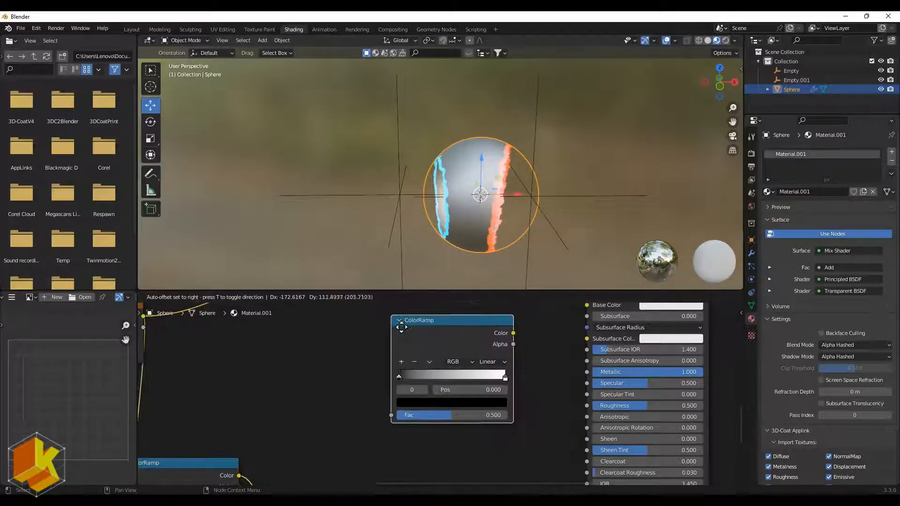
{"action": "left_click_drag", "start_coordinate": [513, 333], "coordinate": [589, 406]}
Step: Add a Noise Texture node and connect its Color output to the Fac of the roughness ColorRamp
{"action": "middle_click_drag", "start_coordinate": [351, 387], "coordinate": [459, 382]}
{"action": "key", "text": "shift+a"}
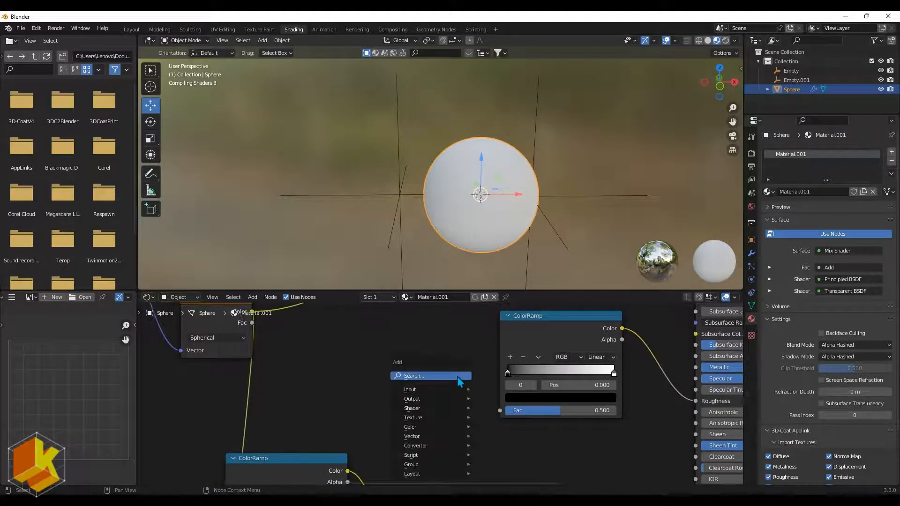
{"action": "left_click", "coordinate": [457, 376]}
{"action": "type", "text": "NOI"}
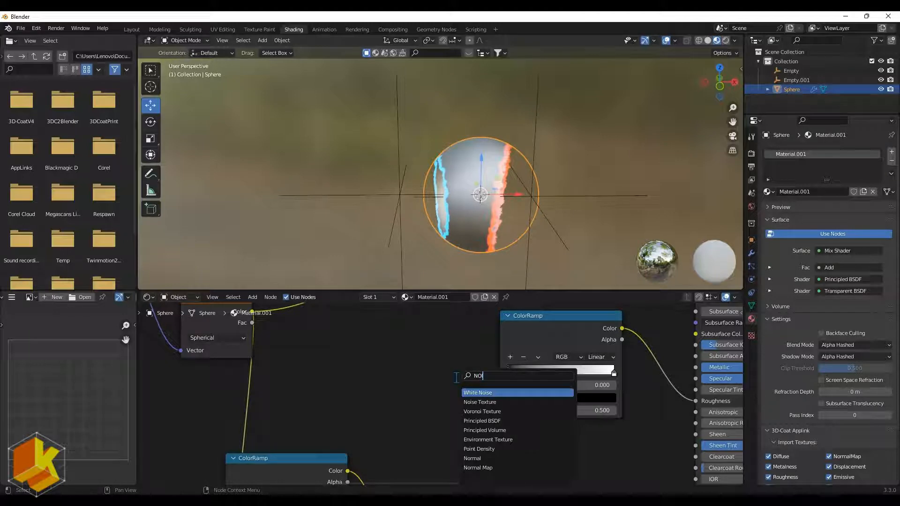
{"action": "left_click", "coordinate": [480, 402]}
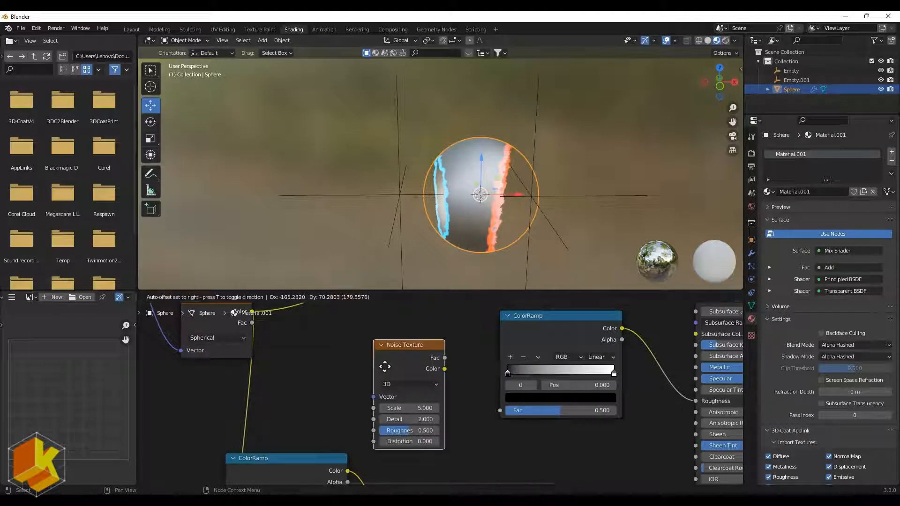
{"action": "left_click", "coordinate": [375, 371]}
{"action": "left_click_drag", "start_coordinate": [430, 361], "coordinate": [501, 411]}
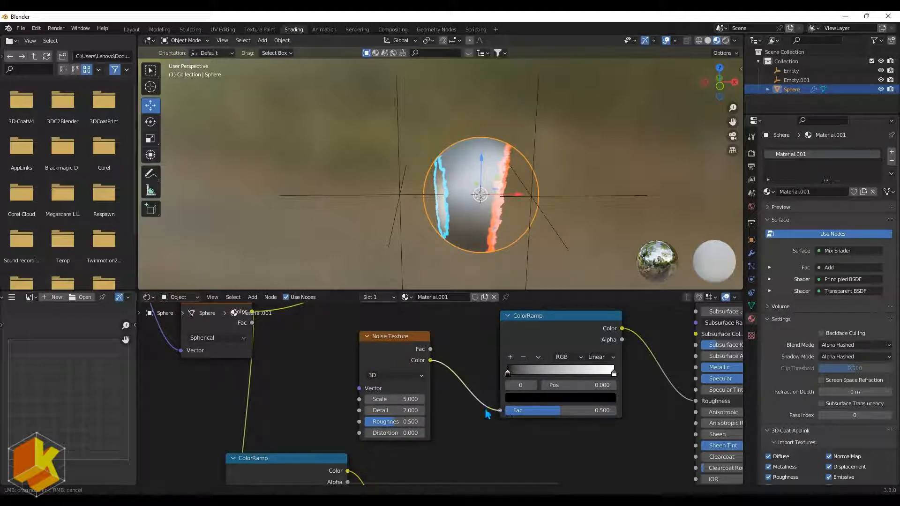
Step: Move the new Noise Texture closer to the Texture Coordinate node and connect the Object output to its Vector
{"action": "scroll", "coordinate": [469, 403], "scroll_direction": "down", "scroll_amount": 2}
{"action": "middle_click_drag", "start_coordinate": [402, 416], "coordinate": [441, 393]}
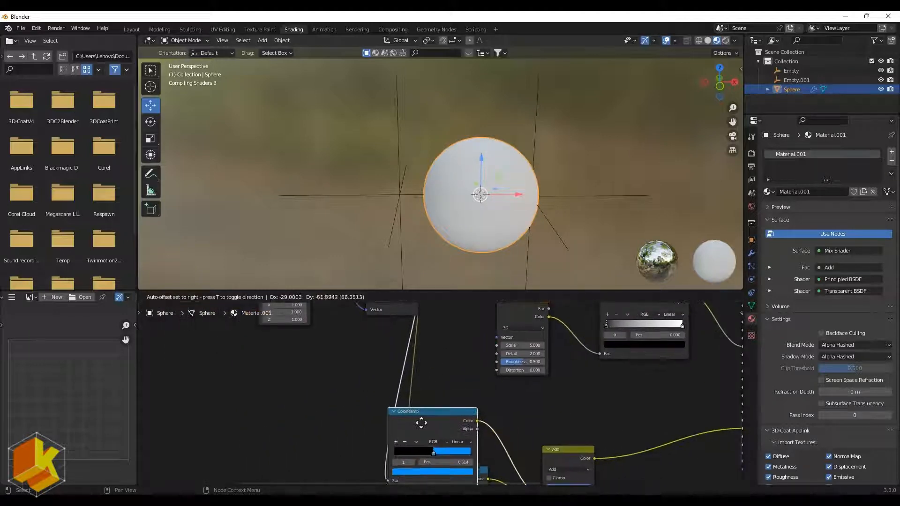
{"action": "scroll", "coordinate": [504, 387], "scroll_direction": "down", "scroll_amount": 2}
{"action": "middle_click_drag", "start_coordinate": [504, 387], "coordinate": [609, 387]}
{"action": "scroll", "coordinate": [479, 398], "scroll_direction": "down", "scroll_amount": 3}
{"action": "scroll", "coordinate": [437, 384], "scroll_direction": "up", "scroll_amount": 4}
{"action": "left_click_drag", "start_coordinate": [638, 372], "coordinate": [457, 408]}
{"action": "middle_click_drag", "start_coordinate": [303, 412], "coordinate": [376, 400]}
{"action": "scroll", "coordinate": [376, 399], "scroll_direction": "up", "scroll_amount": 1}
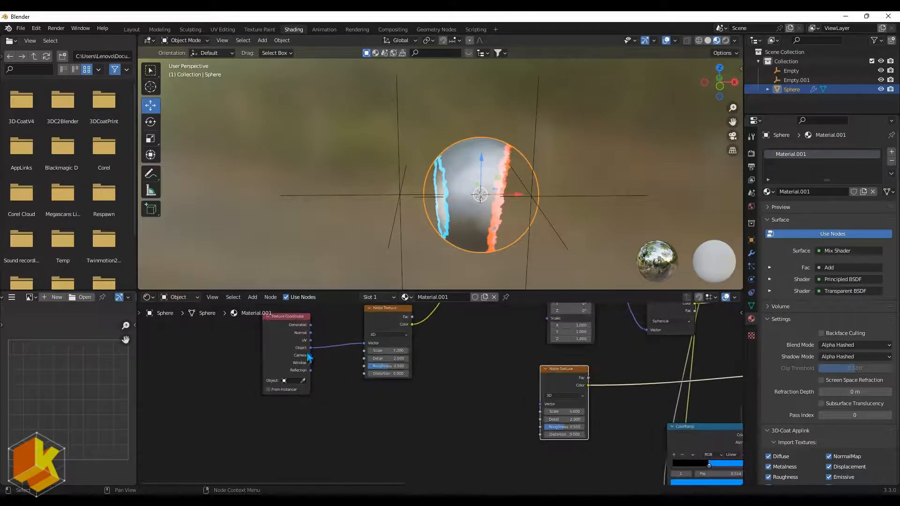
{"action": "left_click_drag", "start_coordinate": [310, 348], "coordinate": [540, 405]}
Step: Set the roughness Noise Texture's Scale to 5.200
{"action": "scroll", "coordinate": [493, 260], "scroll_direction": "up", "scroll_amount": 1}
{"action": "scroll", "coordinate": [498, 382], "scroll_direction": "down", "scroll_amount": 1}
{"action": "middle_click_drag", "start_coordinate": [499, 381], "coordinate": [400, 425]}
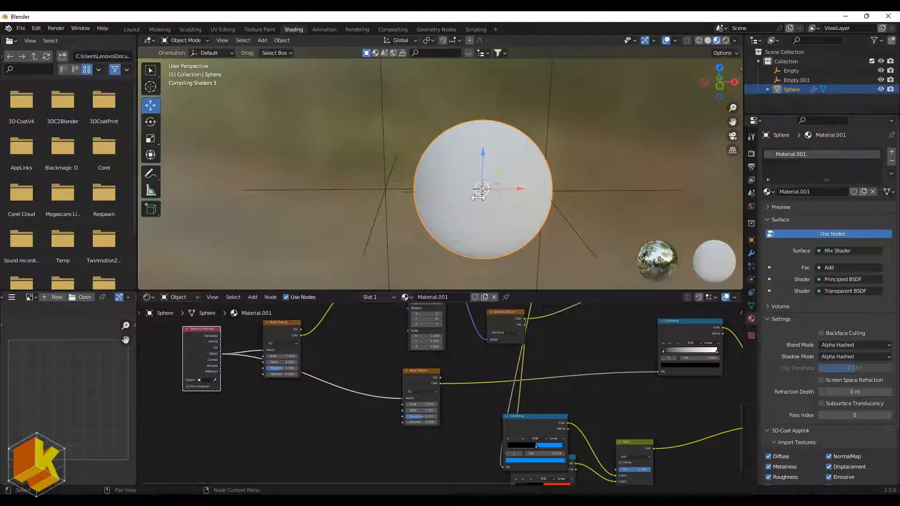
{"action": "scroll", "coordinate": [666, 360], "scroll_direction": "up", "scroll_amount": 2}
{"action": "scroll", "coordinate": [345, 404], "scroll_direction": "up", "scroll_amount": 2}
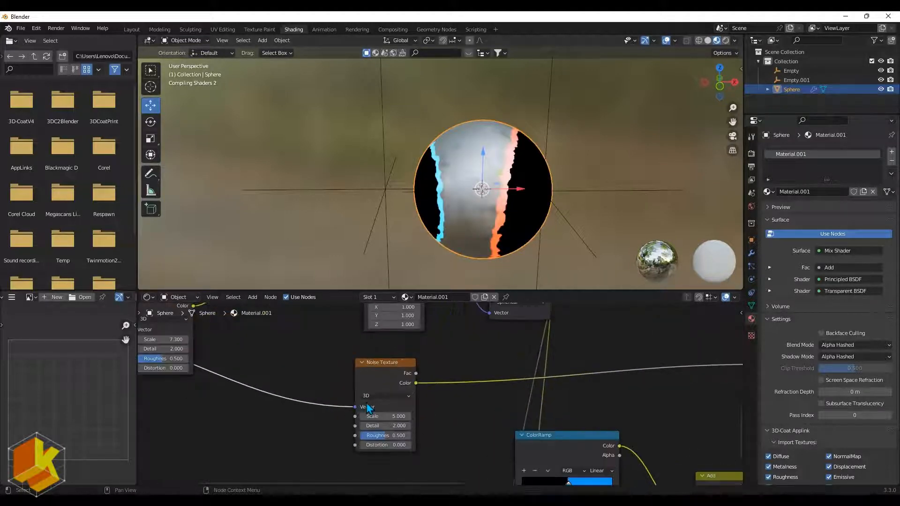
{"action": "mouse_move", "coordinate": [394, 418]}
{"action": "left_mouse_down"}
{"action": "mouse_move", "coordinate": [375, 417]}
{"action": "mouse_move", "coordinate": [403, 417]}
{"action": "left_mouse_up"}
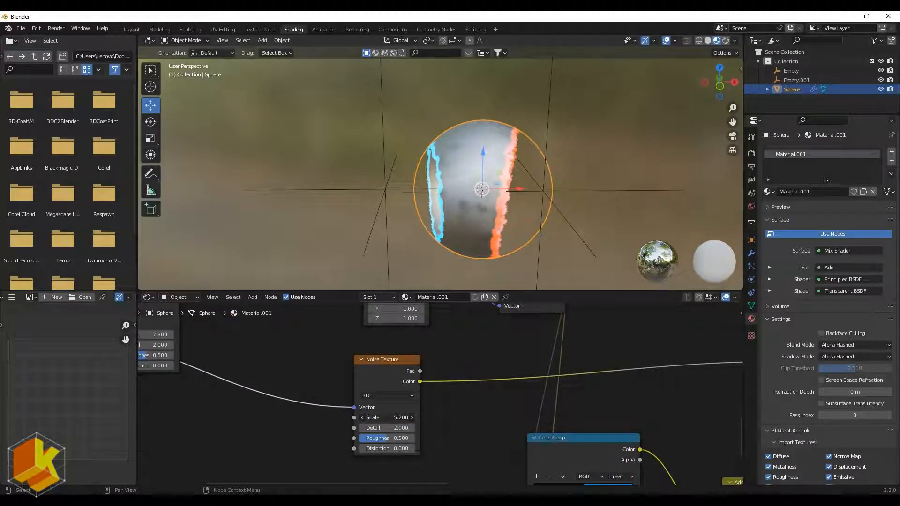
Step: Enable Bloom in the Eevee render settings and expand its options
{"action": "middle_click_drag", "start_coordinate": [372, 187], "coordinate": [367, 190]}
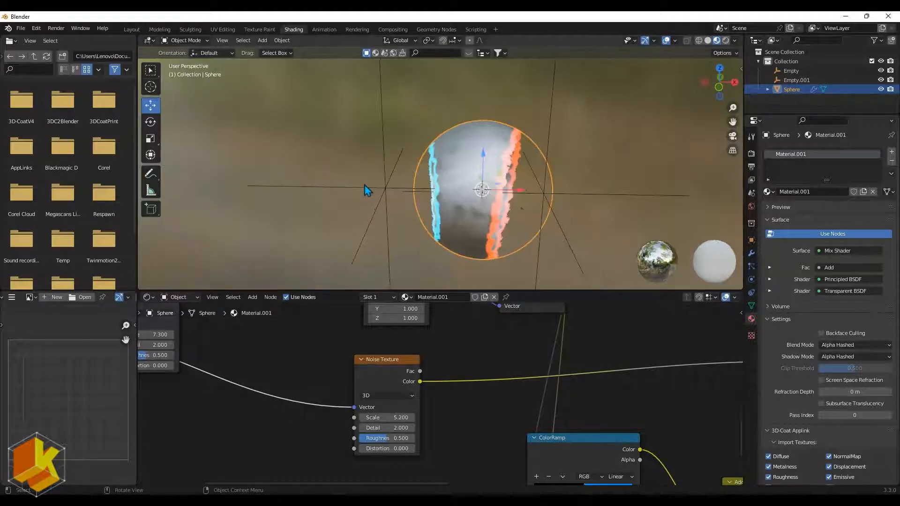
{"action": "left_click", "coordinate": [752, 154]}
{"action": "left_click", "coordinate": [774, 231]}
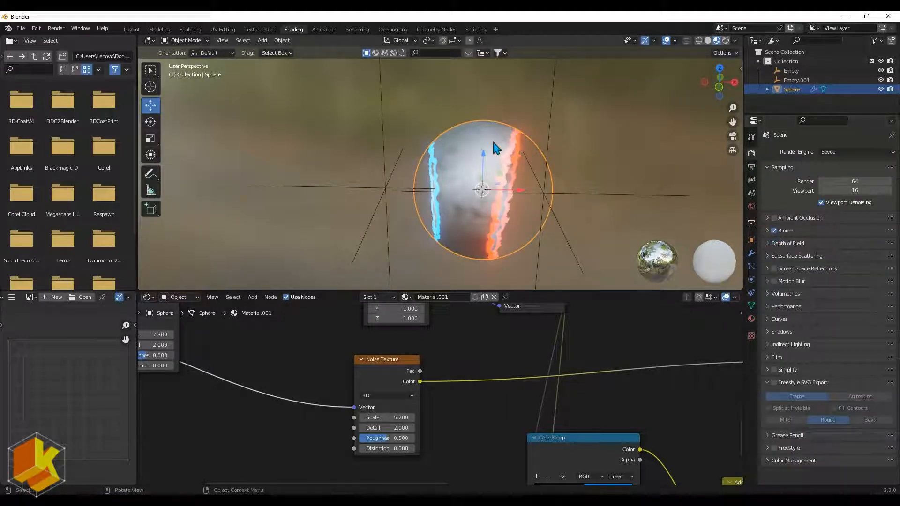
{"action": "middle_click_drag", "start_coordinate": [495, 148], "coordinate": [508, 209]}
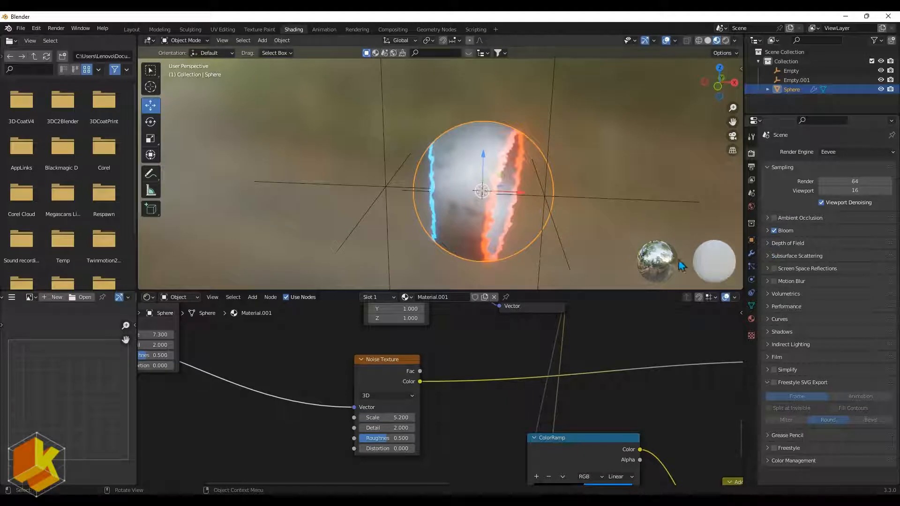
{"action": "left_click", "coordinate": [752, 319]}
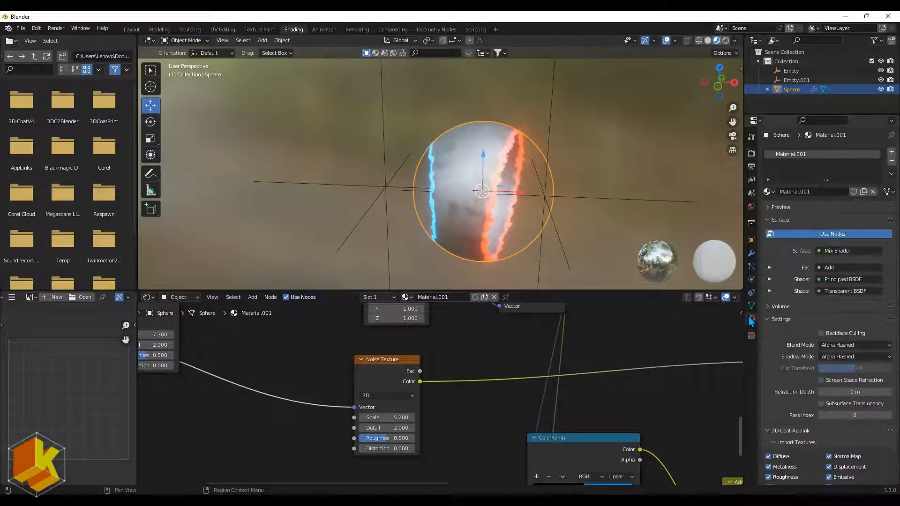
{"action": "left_click", "coordinate": [751, 157]}
{"action": "left_click", "coordinate": [788, 236]}
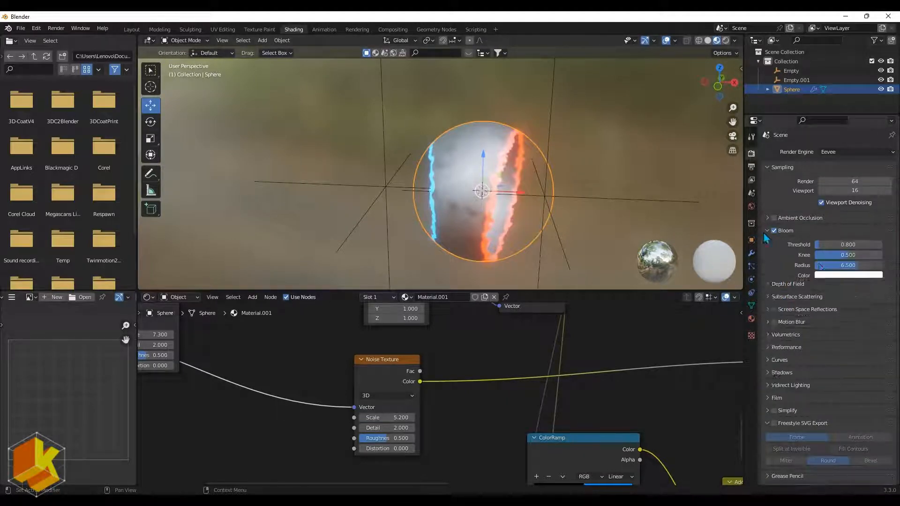
Step: Move the Empty at the orange-red edge outward from the sphere, to about 1.58 m on X
{"action": "left_click", "coordinate": [546, 200]}
{"action": "key", "text": "g"}
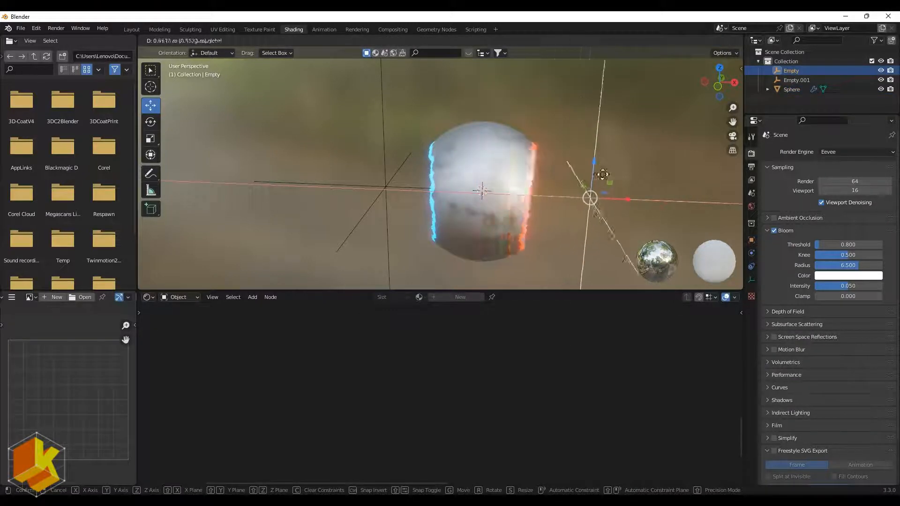
{"action": "left_click", "coordinate": [566, 225]}
{"action": "left_click_drag", "start_coordinate": [545, 193], "coordinate": [585, 147]}
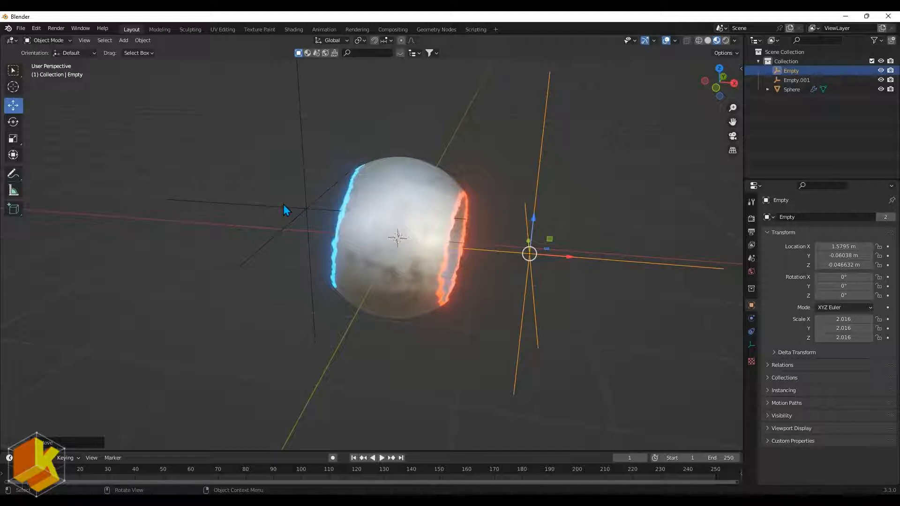
Step: Reposition Empty.001 beside the blue edge, at about -1.17 m on X and 0.21 m on Z
{"action": "middle_click_drag", "start_coordinate": [161, 145], "coordinate": [233, 232]}
{"action": "left_click", "coordinate": [265, 235]}
{"action": "key", "text": "g"}
{"action": "left_click", "coordinate": [270, 242]}
Step: Move the Empty at the orange-red edge toward the sphere, to about 1.09 m on X
{"action": "left_click", "coordinate": [519, 242]}
{"action": "key", "text": "g"}
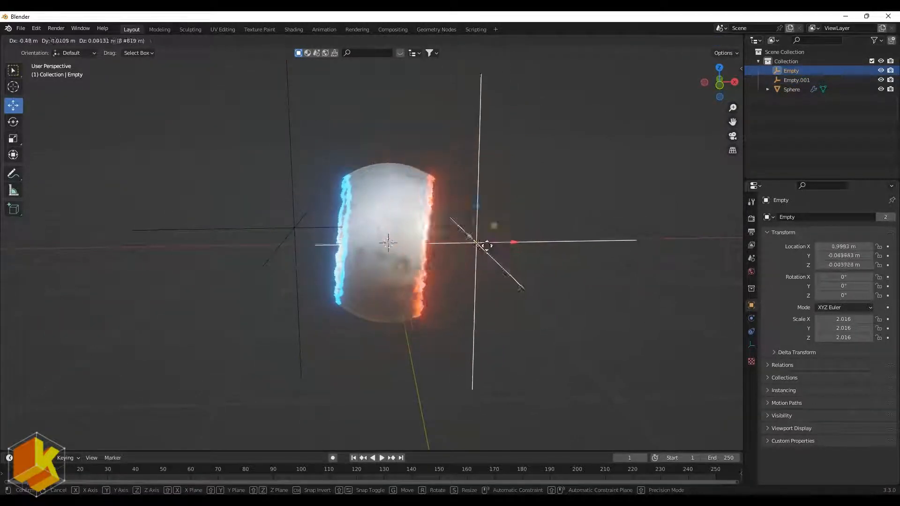
{"action": "left_click", "coordinate": [488, 244]}
{"action": "middle_click_drag", "start_coordinate": [488, 245], "coordinate": [392, 276]}
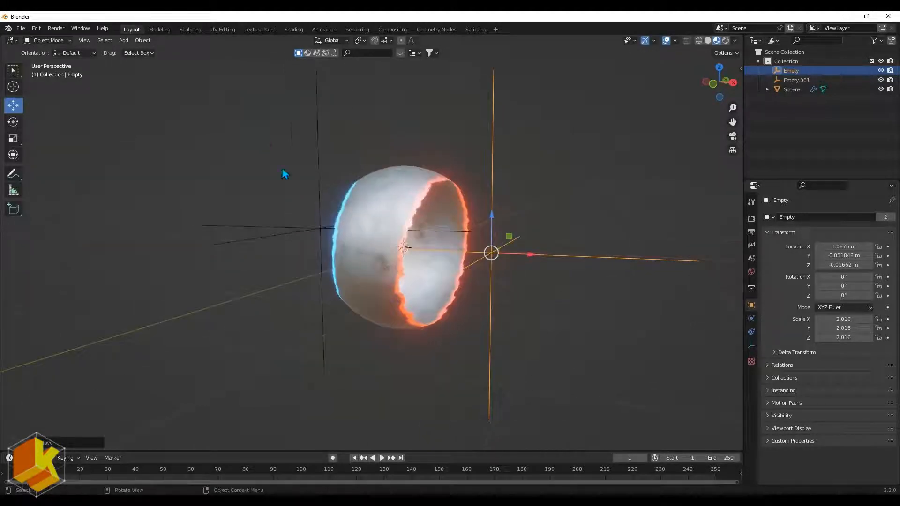
Step: Scale Empty.001 uniformly to about 1.92 to adjust the dissolve on the blue side
{"action": "middle_click_drag", "start_coordinate": [285, 174], "coordinate": [320, 232]}
{"action": "left_click", "coordinate": [297, 227]}
{"action": "key", "text": "s"}
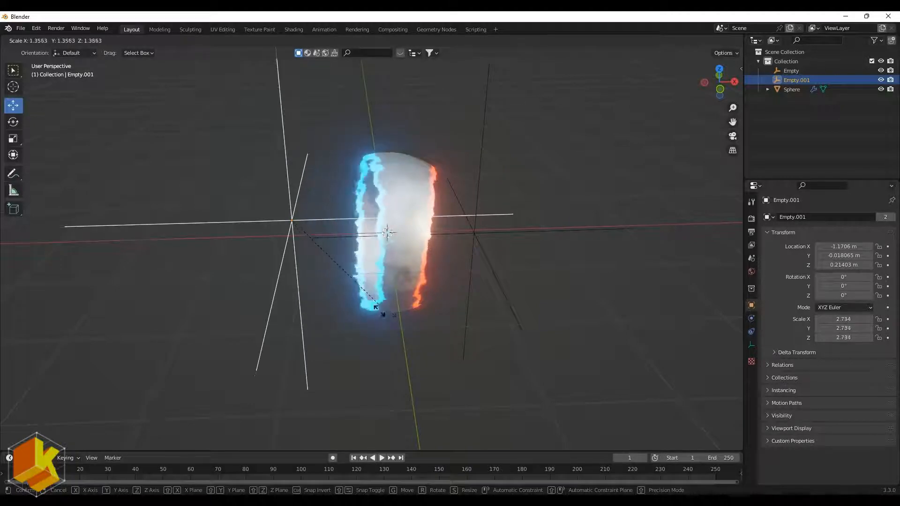
{"action": "left_click", "coordinate": [356, 285]}
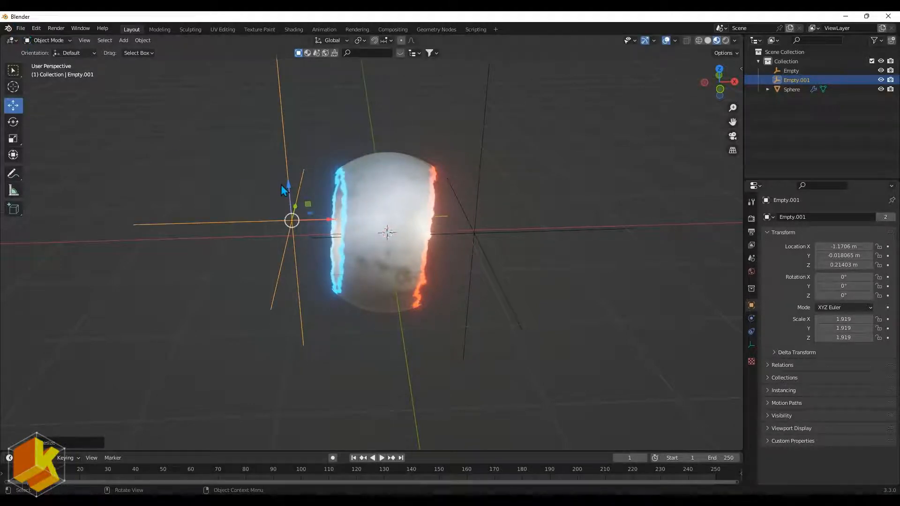